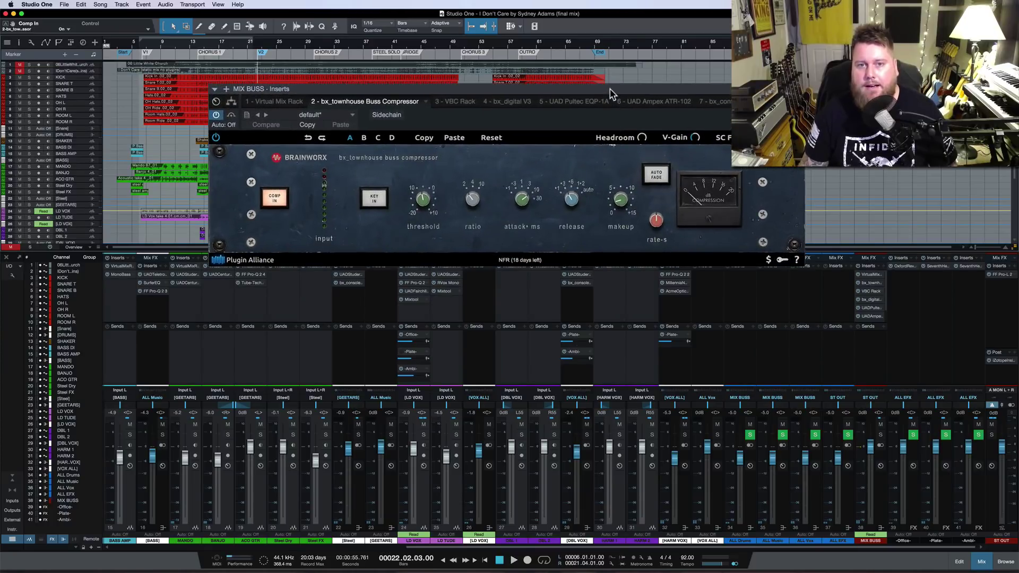
Play the full mix from verse 2 and look across the mixer from the MIX BUSS to the drum channels, stopping playback at the end.
key("space")
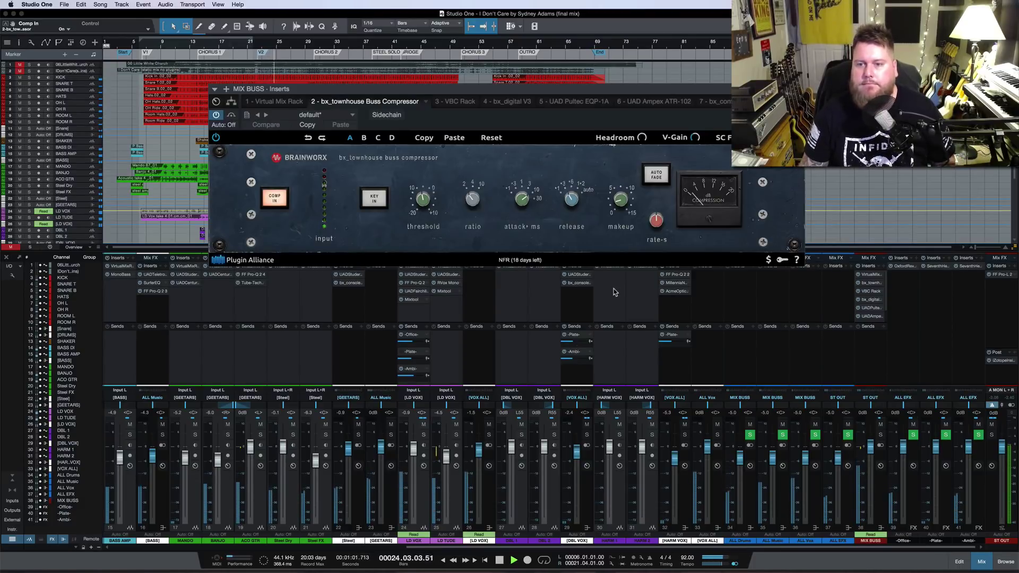
scroll(756, 303, "left", 1)
scroll(756, 303, "left", 2)
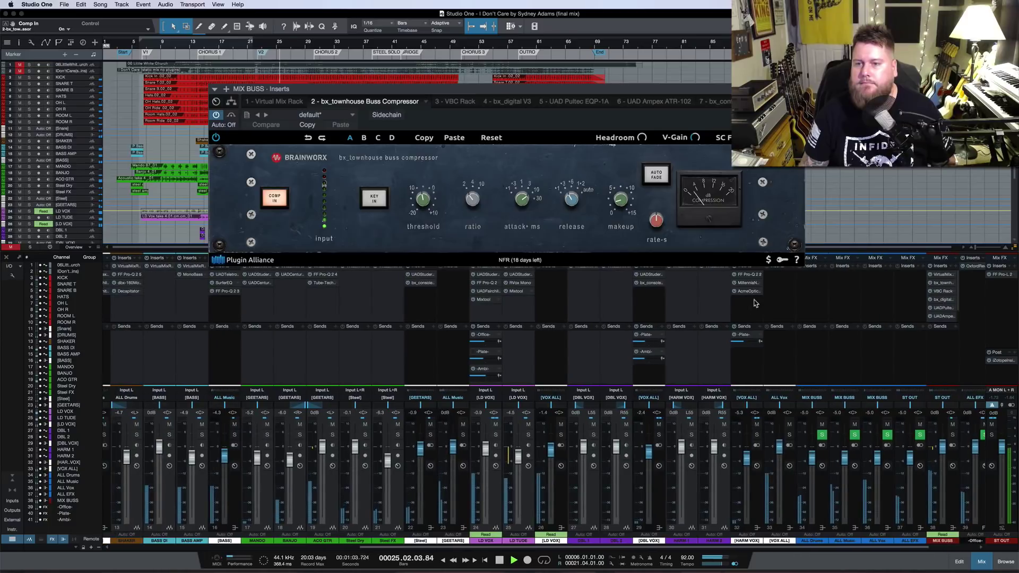
scroll(695, 302, "left", 2)
scroll(695, 302, "left", 1)
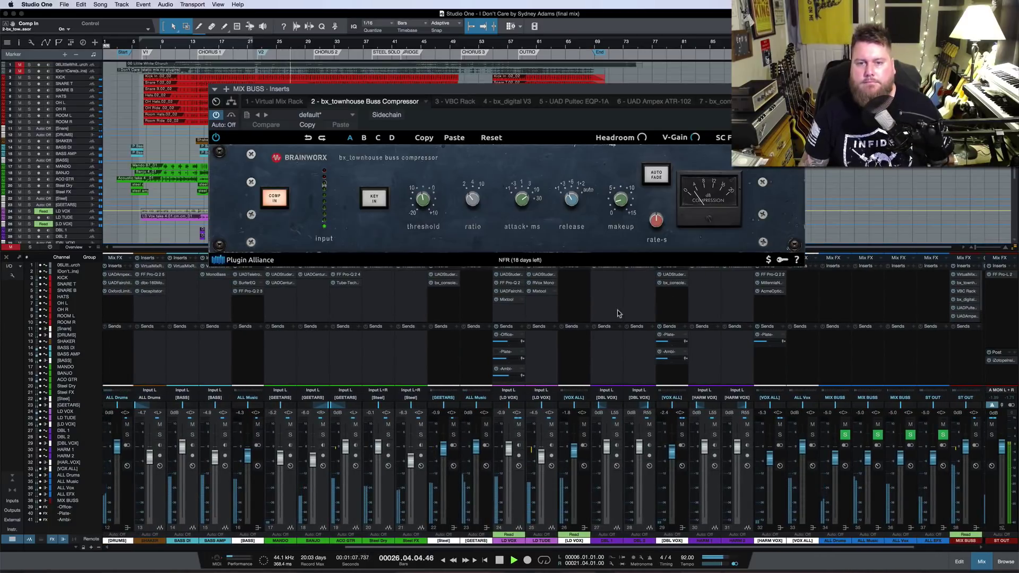
scroll(613, 307, "left", 4)
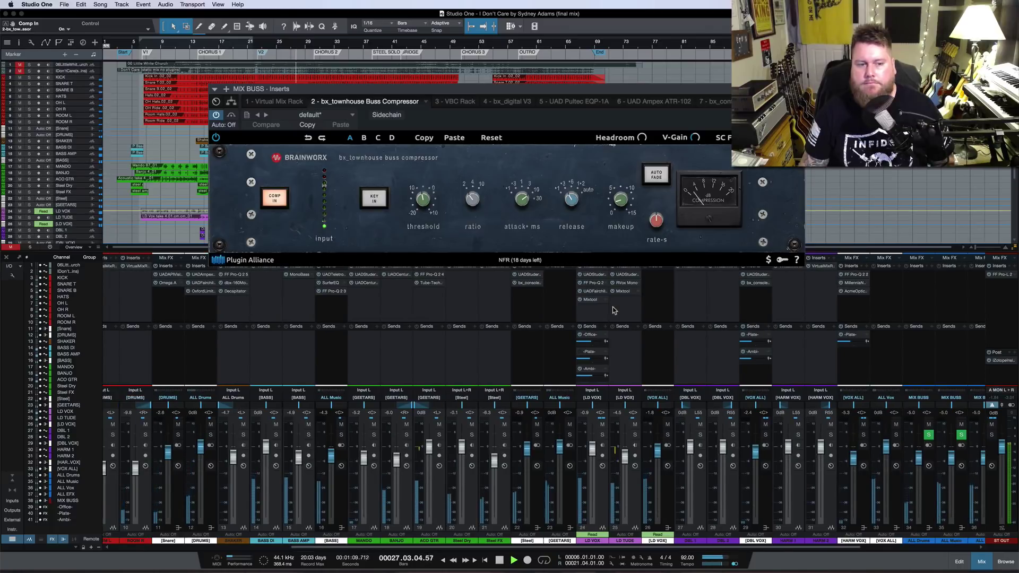
scroll(612, 307, "left", 4)
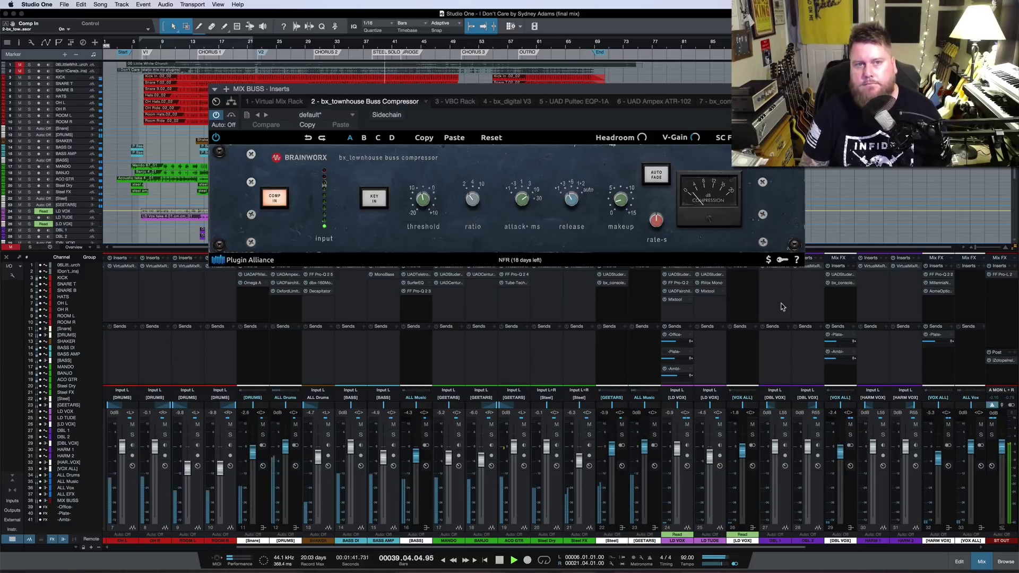
key("space")
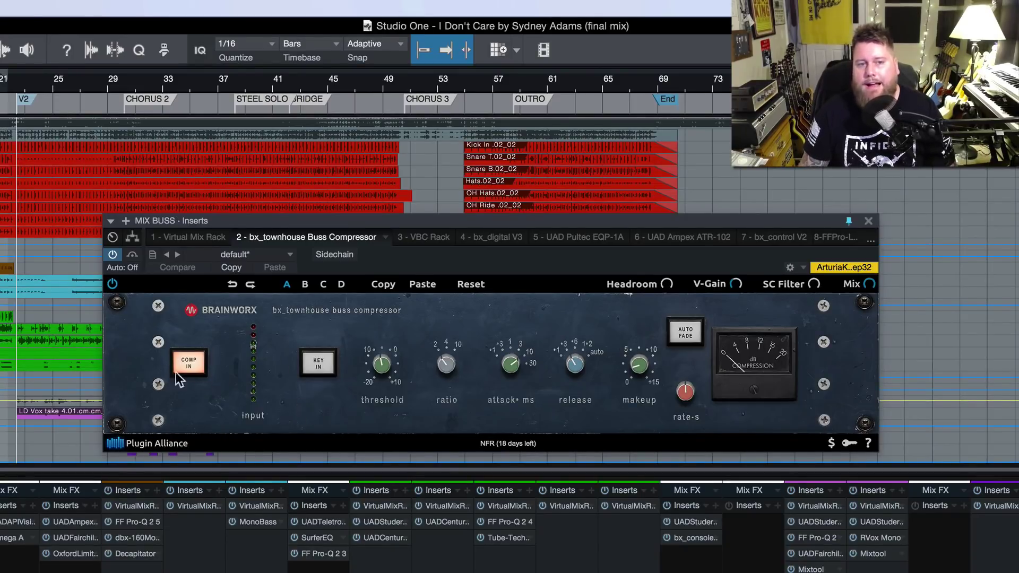
Switch the MIX BUSS bx_townhouse compressor off and on with Comp In and the plug-in's power switch, and shift its window slightly down.
left_click(190, 362)
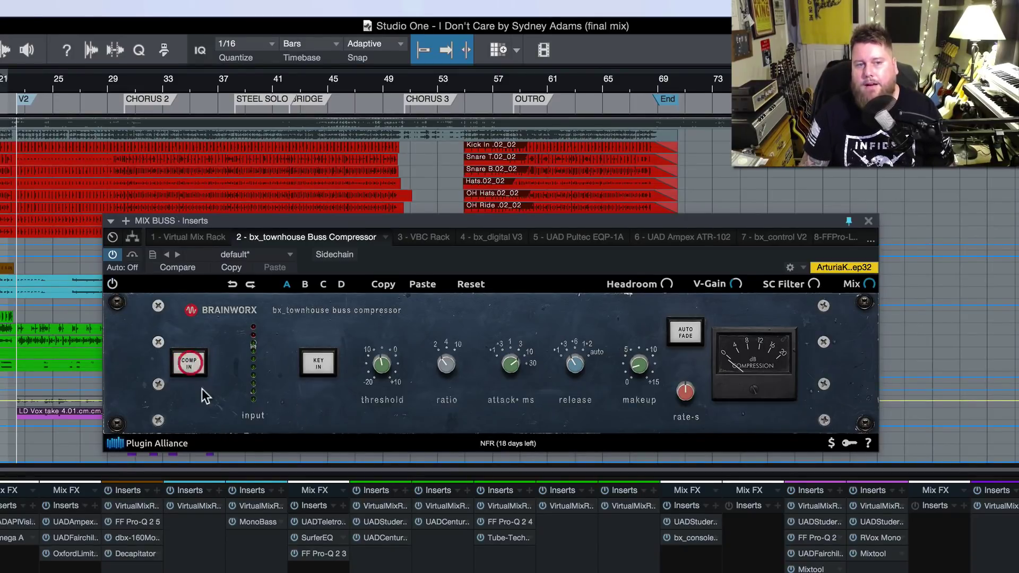
left_click(190, 361)
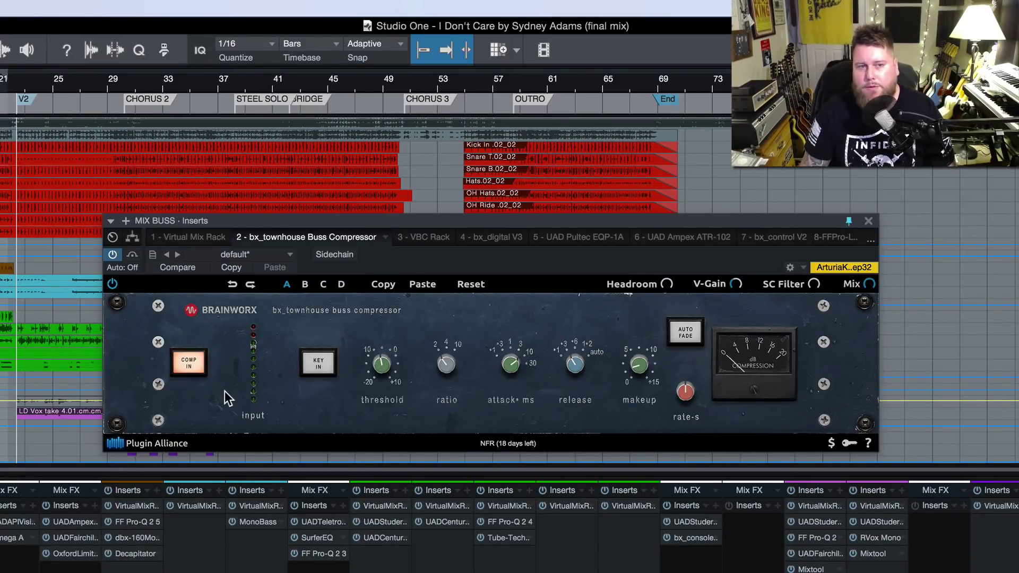
left_click(113, 285)
left_click(113, 285)
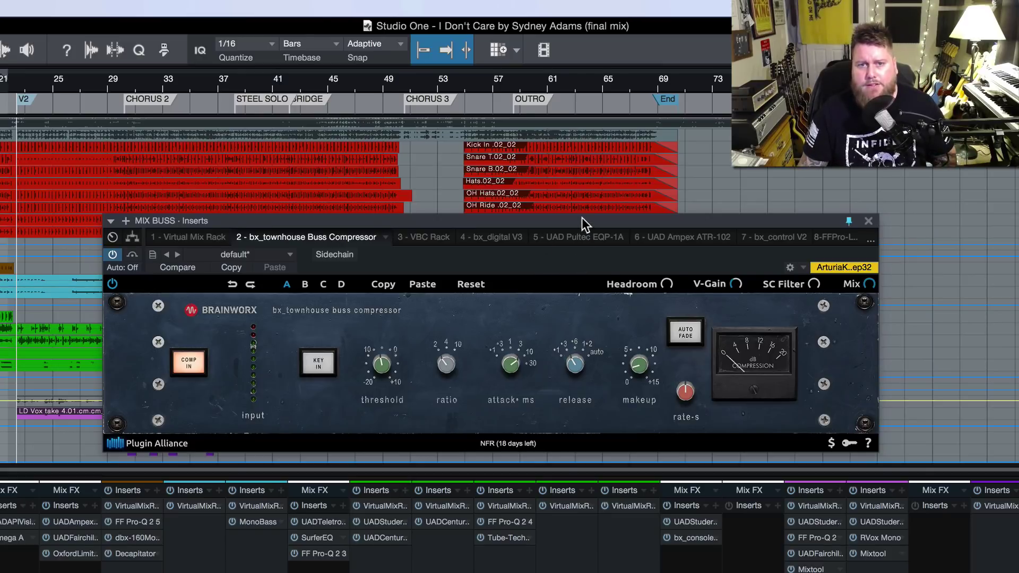
left_click_drag(582, 217, 581, 224)
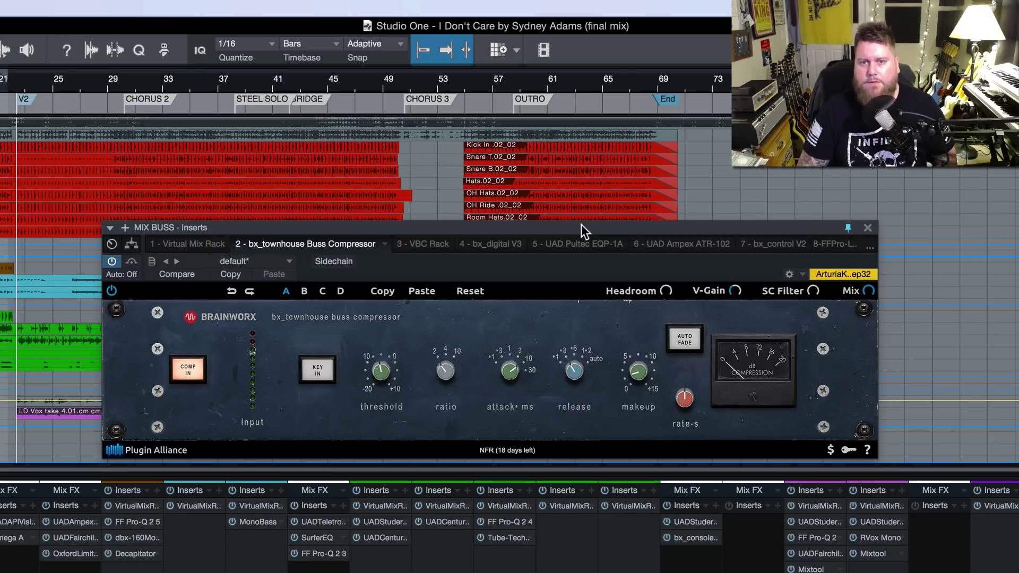
Play the mix from verse 2 and repeatedly toggle Comp In on the bx_townhouse compressor to compare bypassed and engaged sound, ending with it engaged.
key("space")
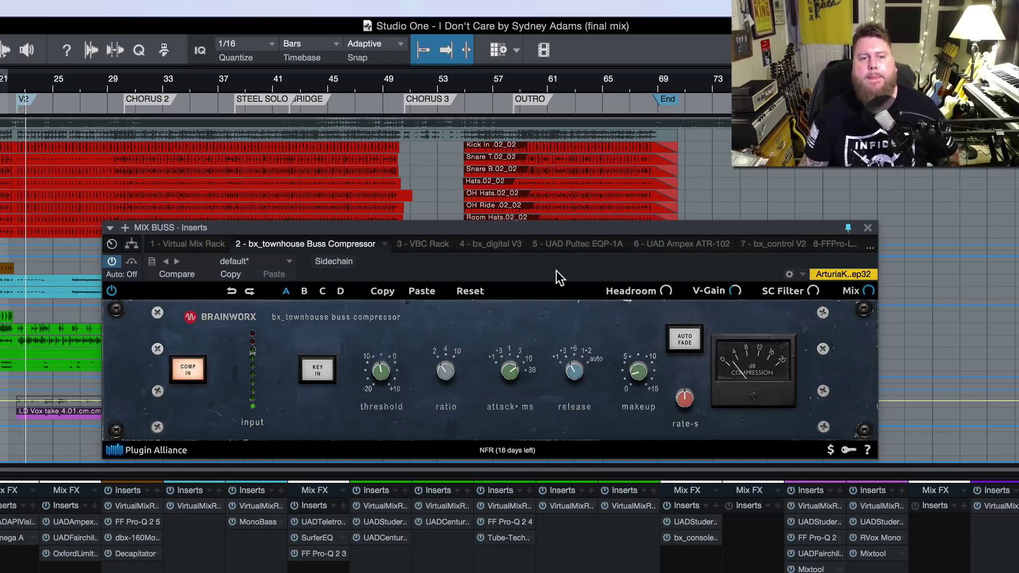
left_click(192, 373)
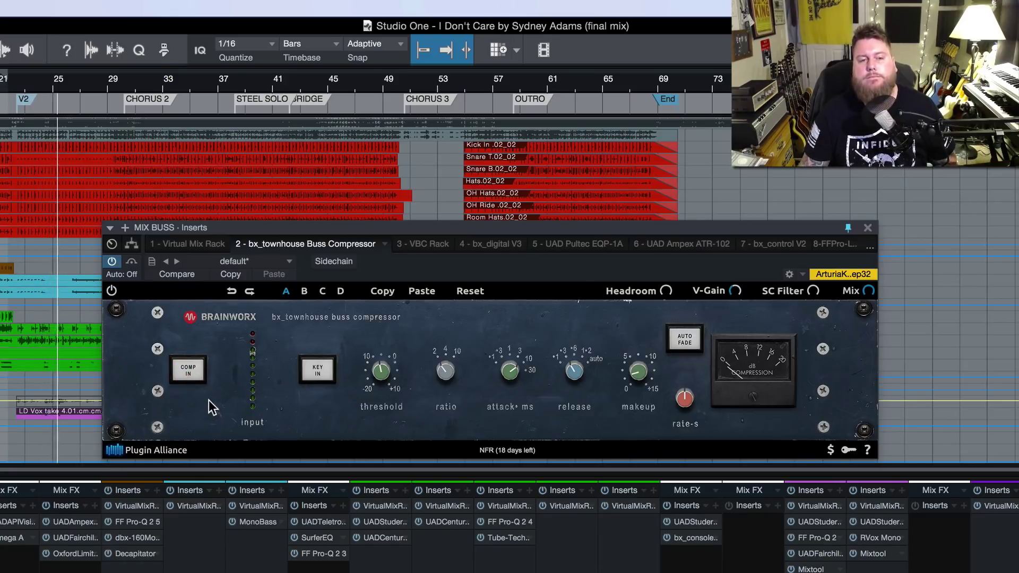
left_click(190, 373)
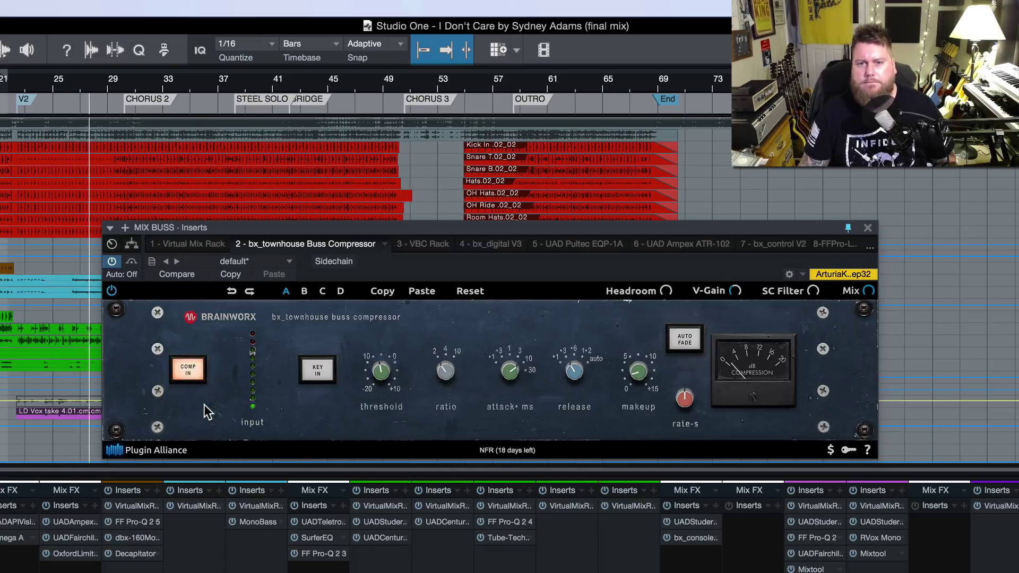
left_click(188, 372)
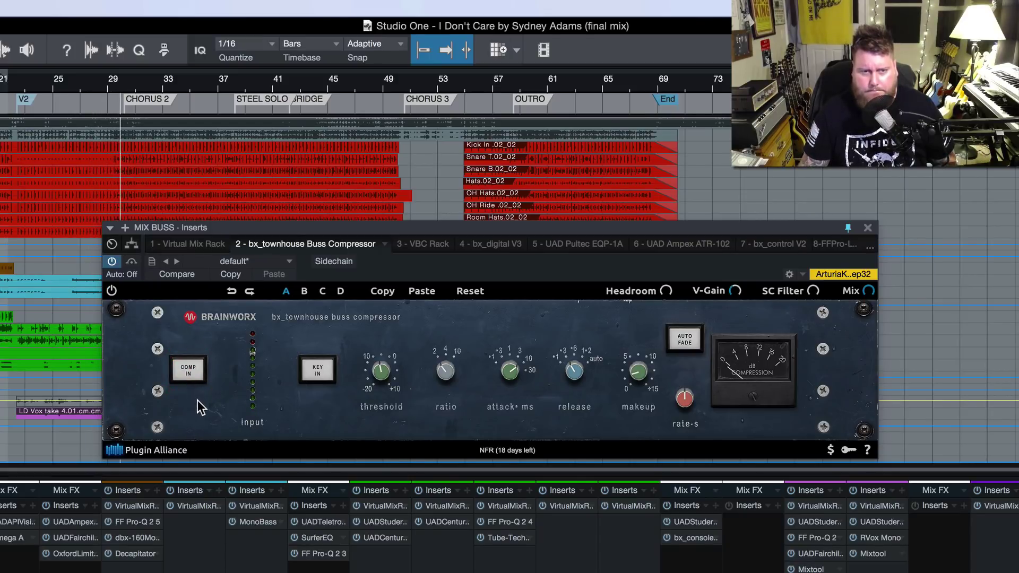
left_click(190, 375)
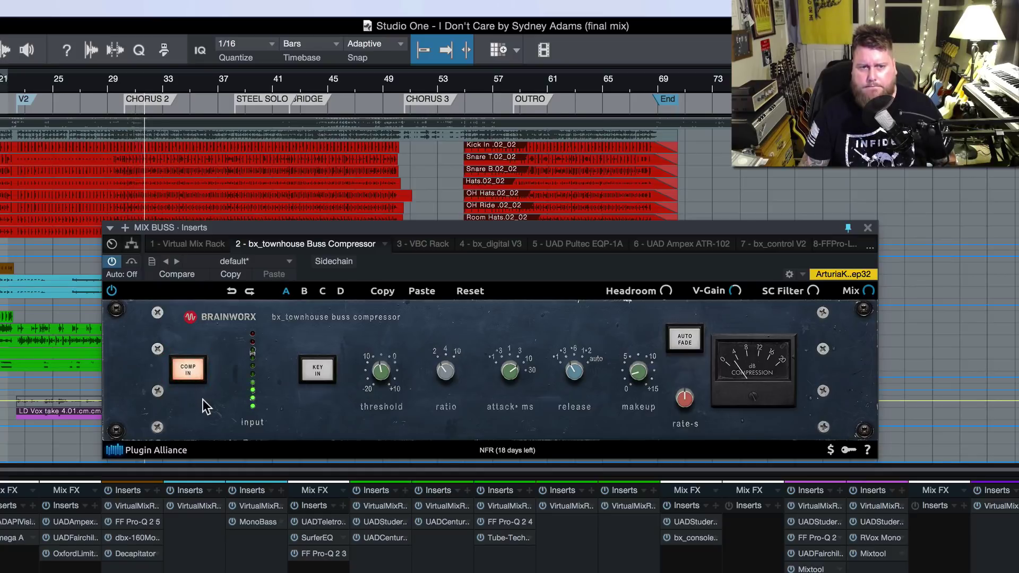
left_click(192, 370)
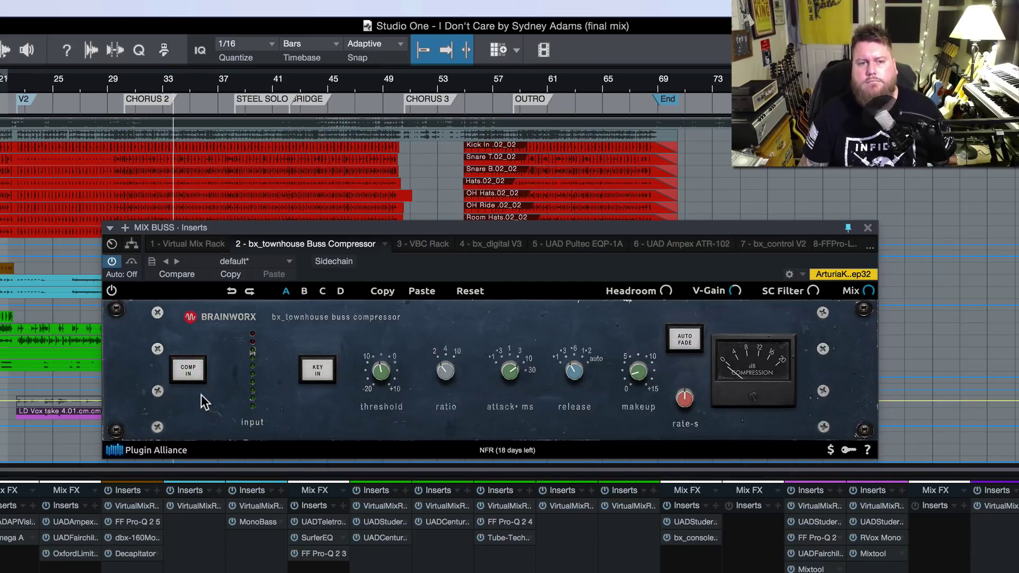
left_click(192, 370)
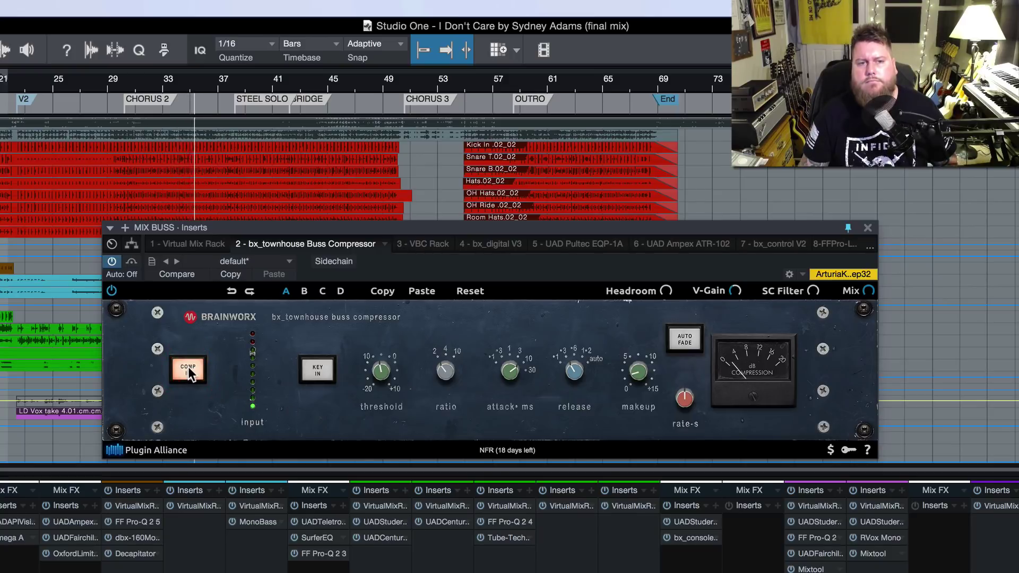
left_click(189, 368)
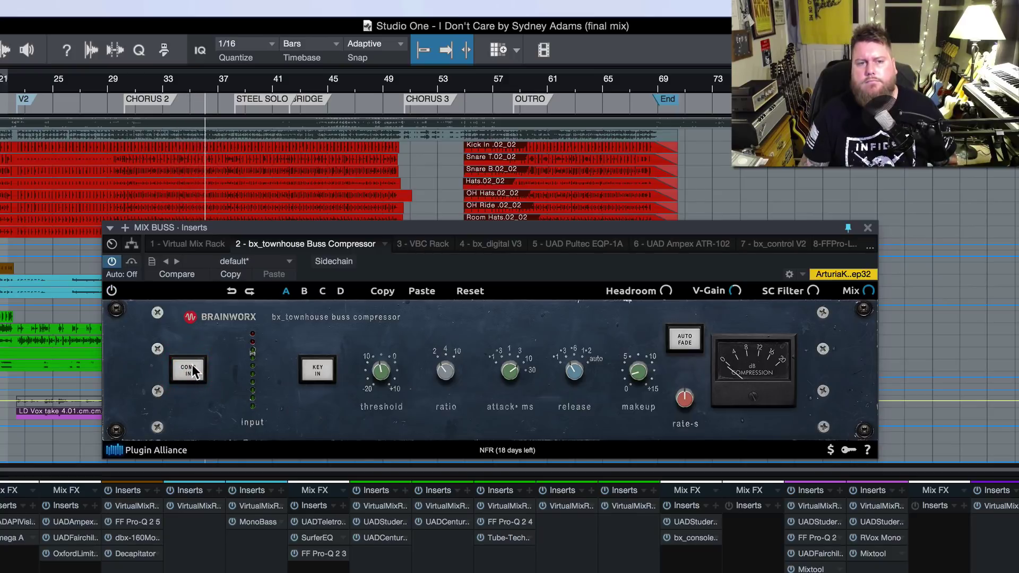
left_click(188, 370)
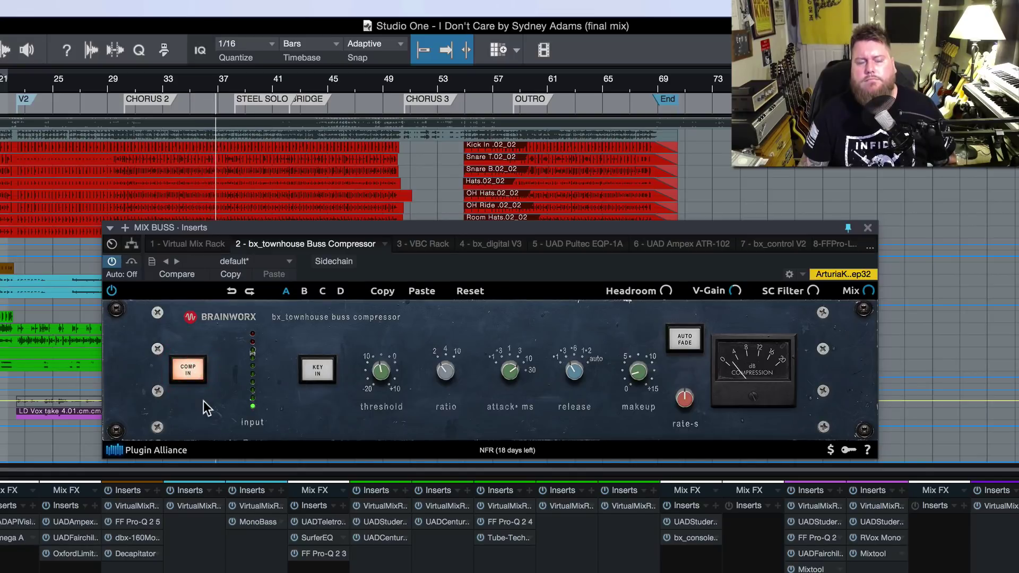
left_click(192, 372)
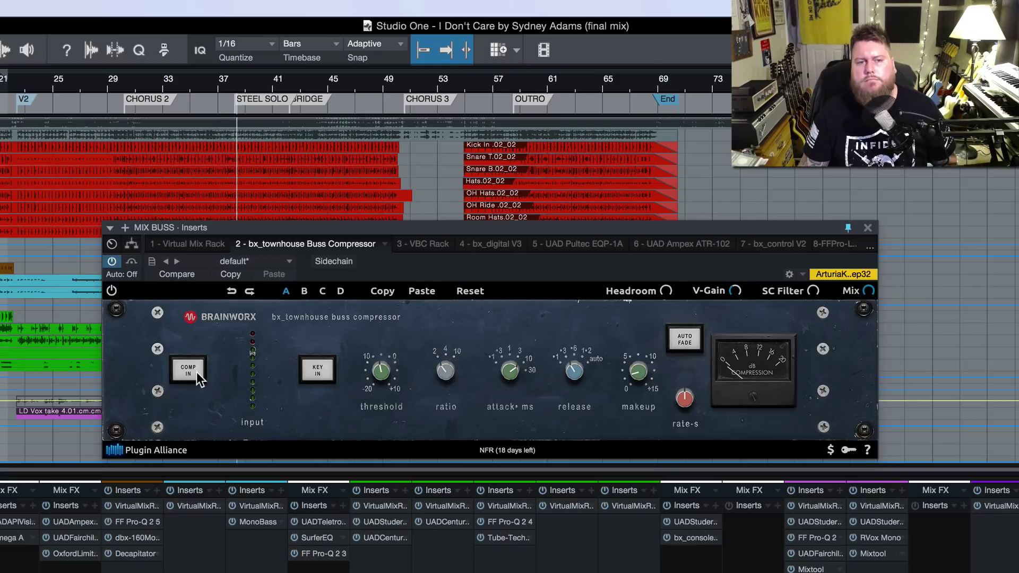
left_click(196, 372)
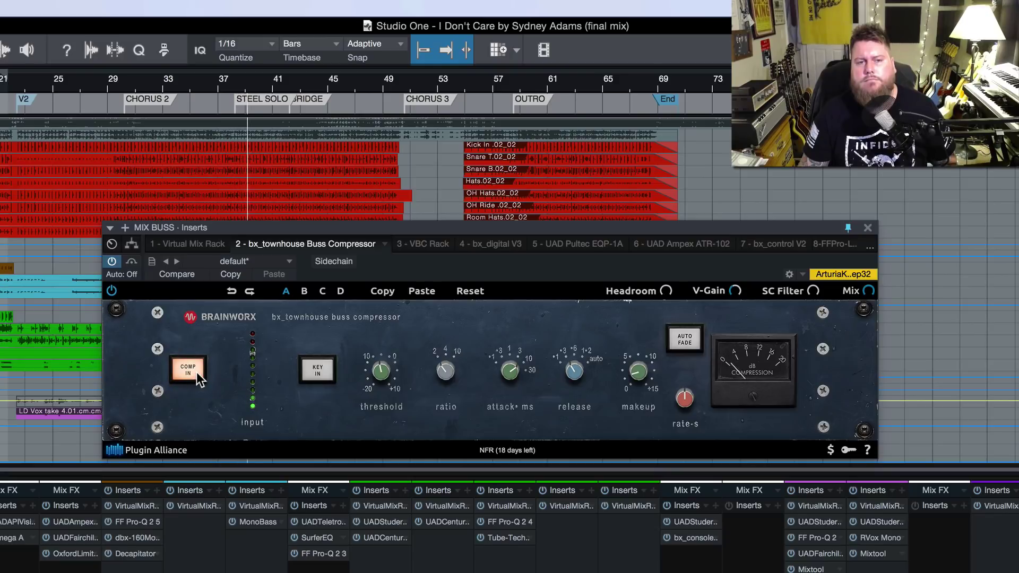
left_click(195, 366)
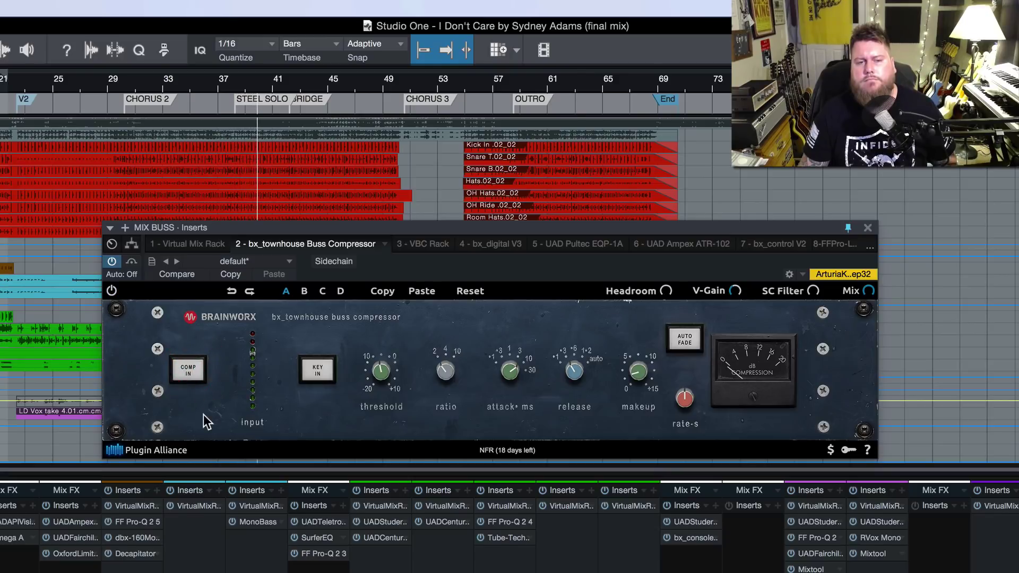
left_click(193, 370)
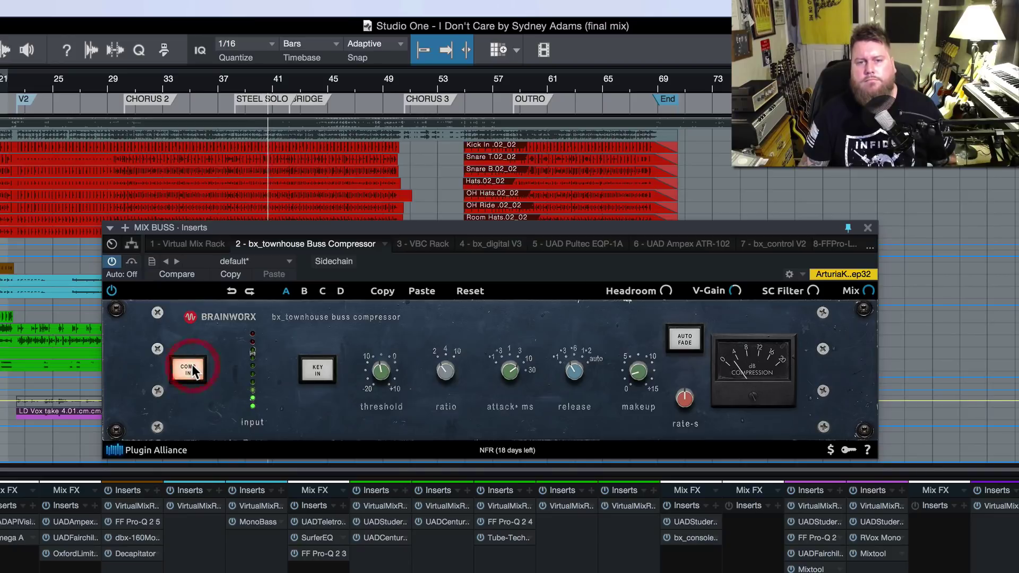
left_click(191, 369)
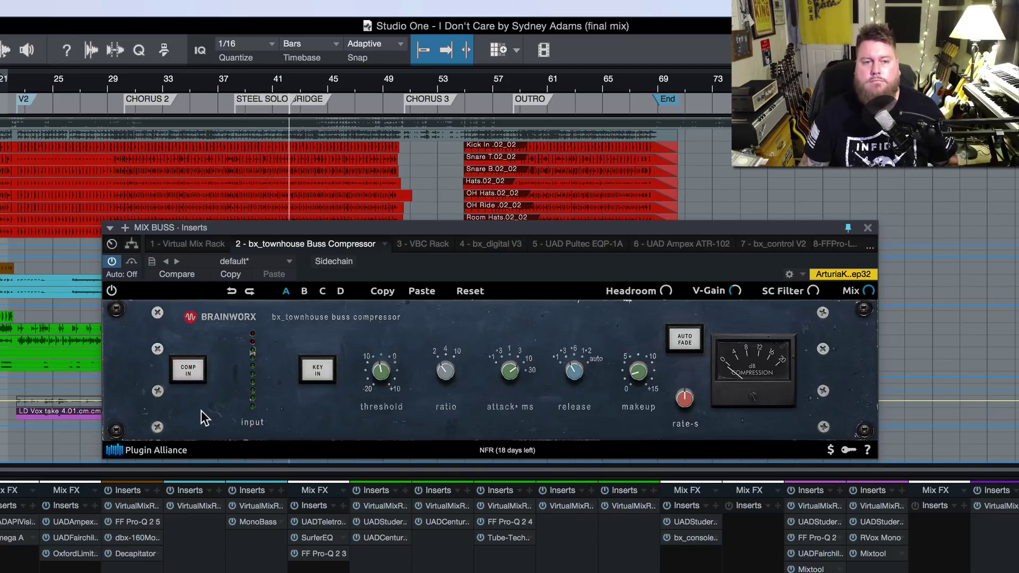
left_click(189, 372)
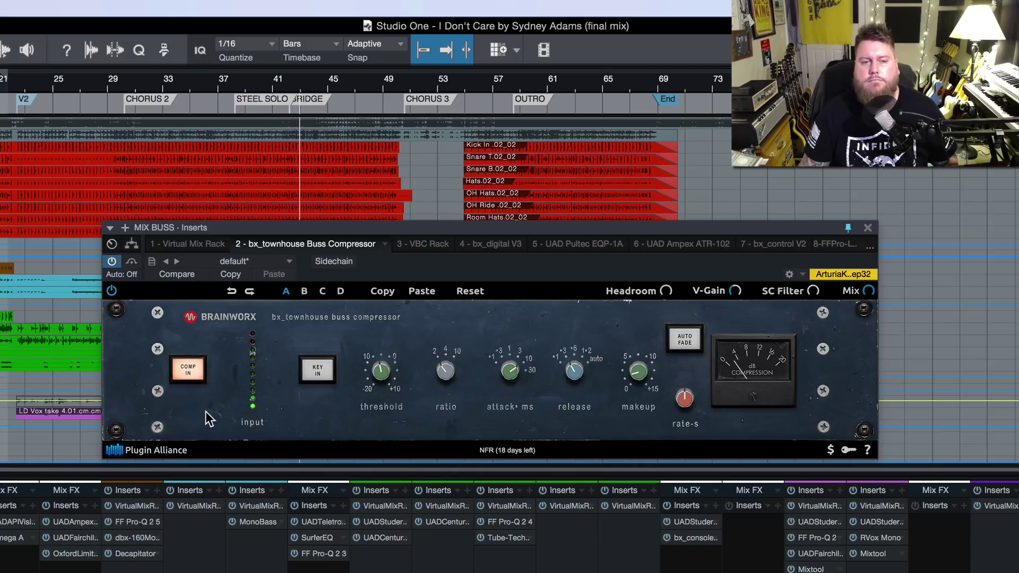
left_click(196, 369)
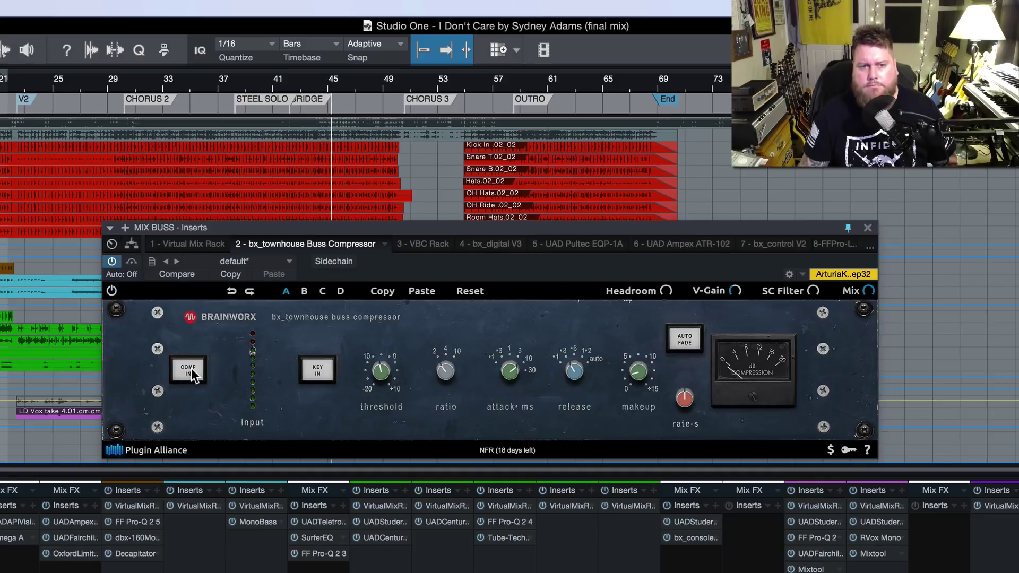
left_click(191, 370)
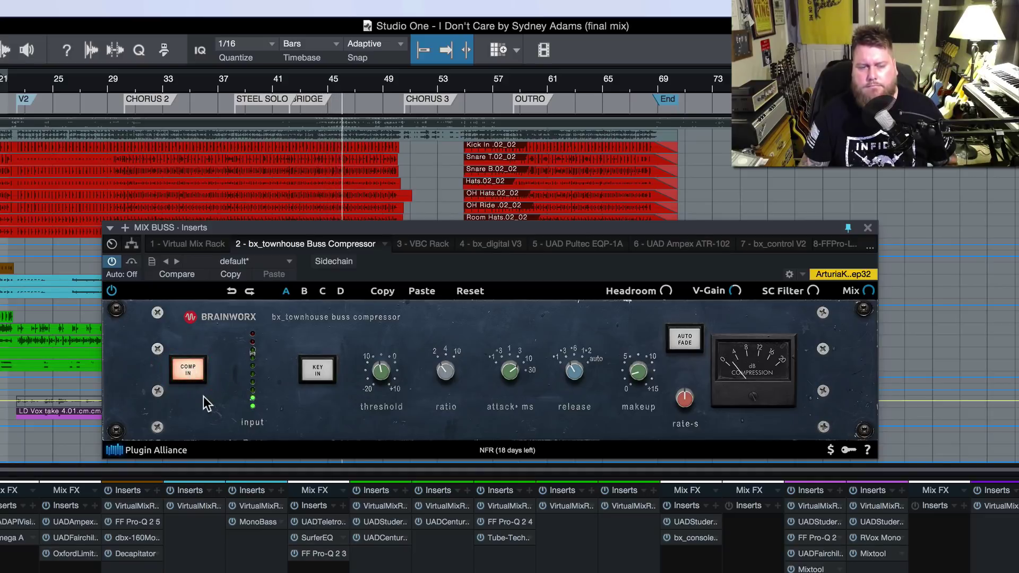
left_click(198, 368)
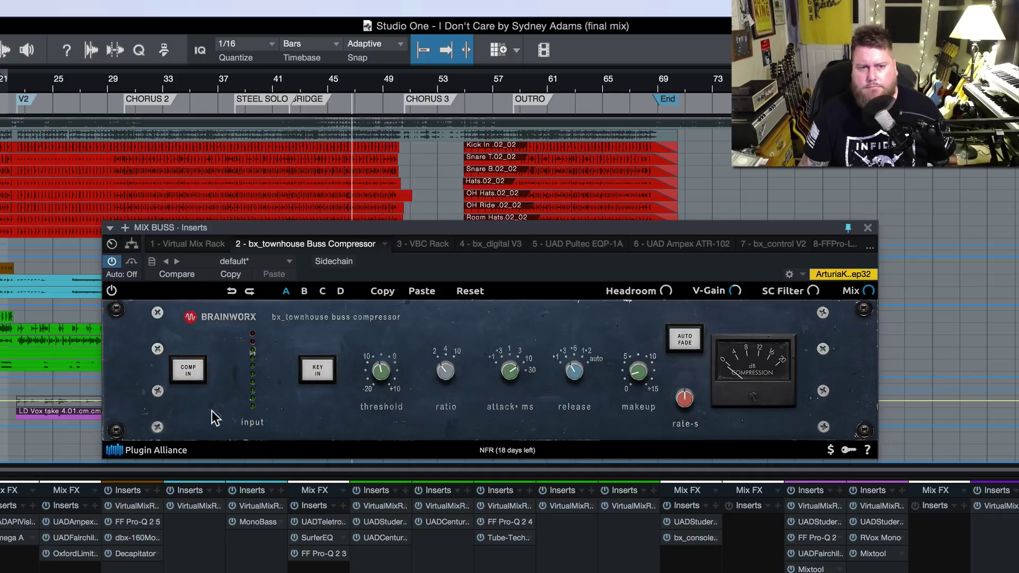
left_click(196, 368)
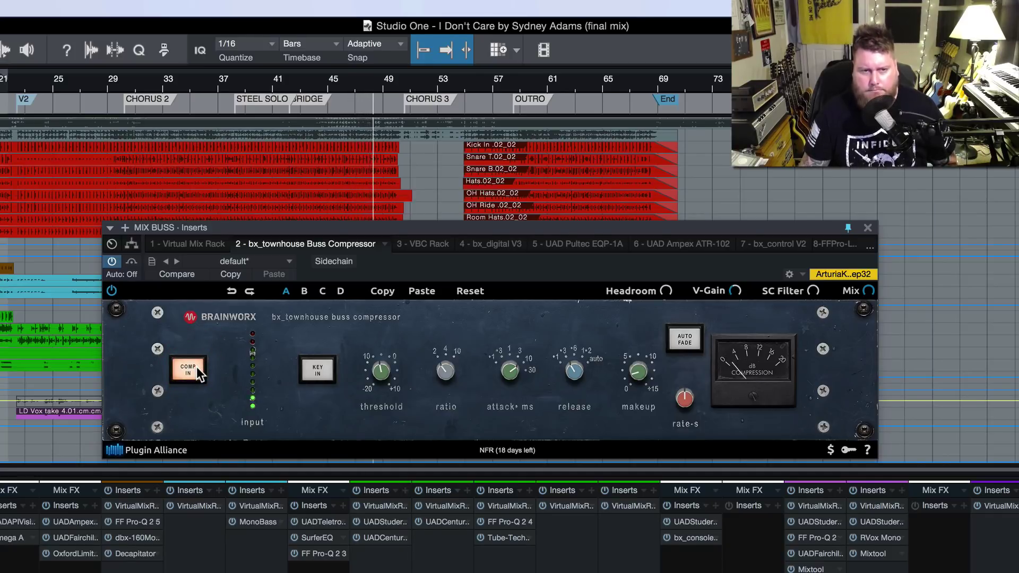
left_click(196, 369)
left_click(189, 368)
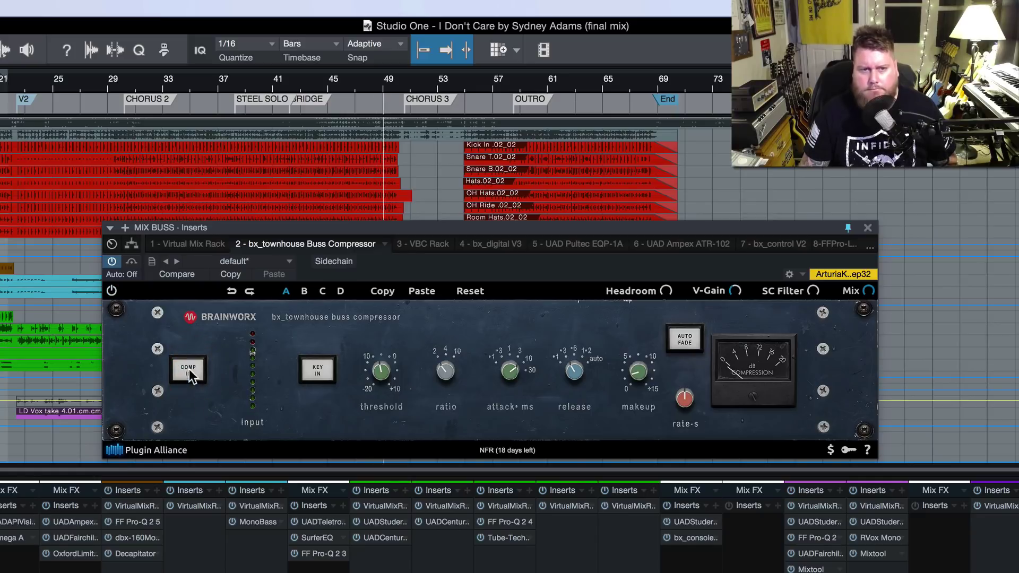
left_click(189, 371)
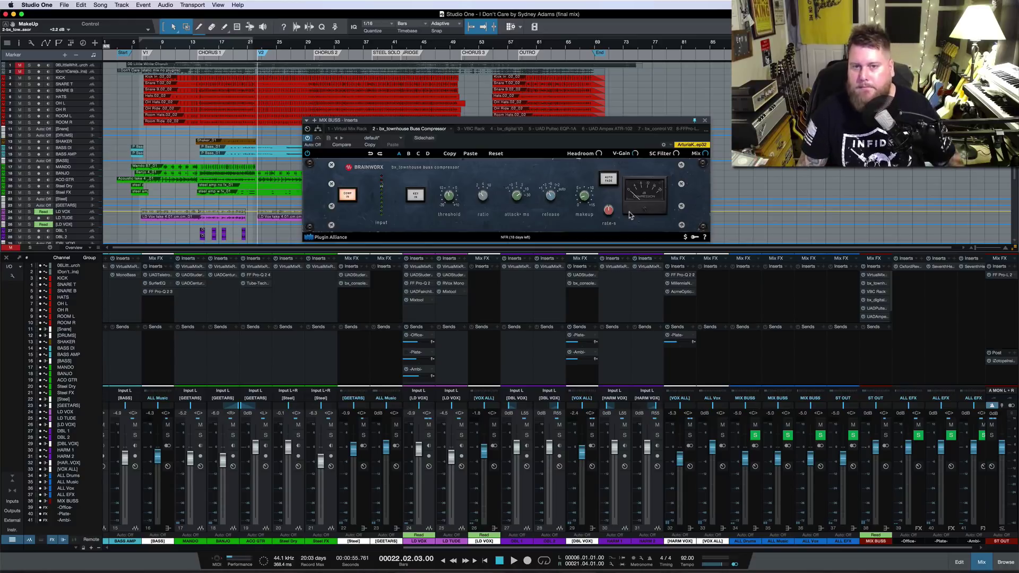
Close the compressor window, solo the [DRUMS] bus, and play it from Chorus 2.
left_click(705, 122)
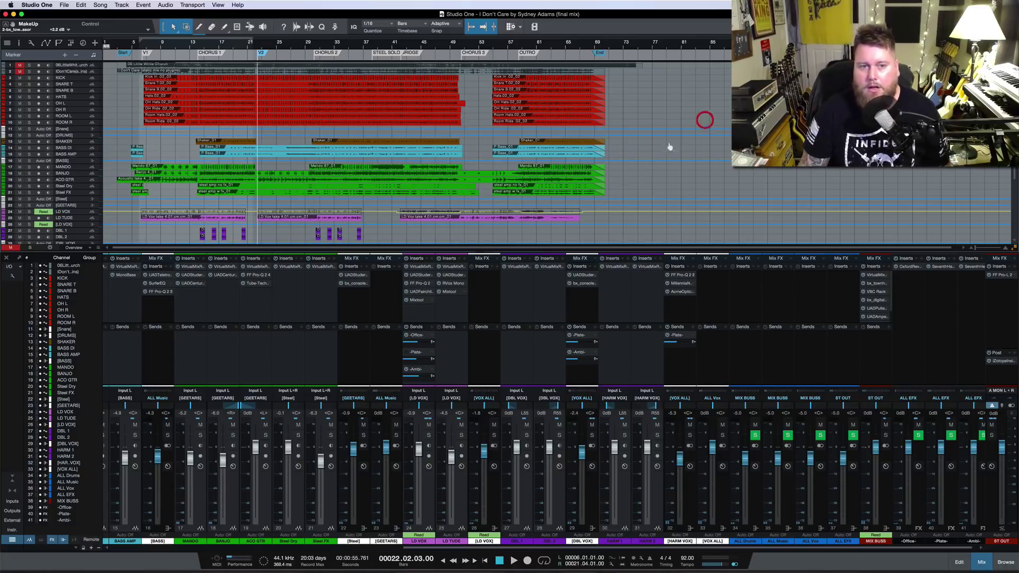
scroll(297, 309, "left", 10)
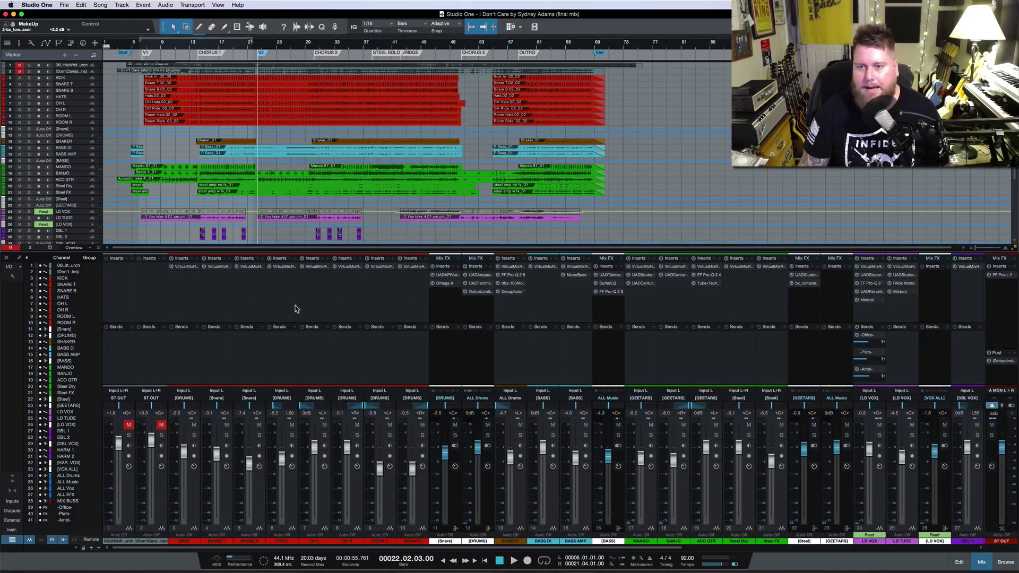
left_click(488, 436)
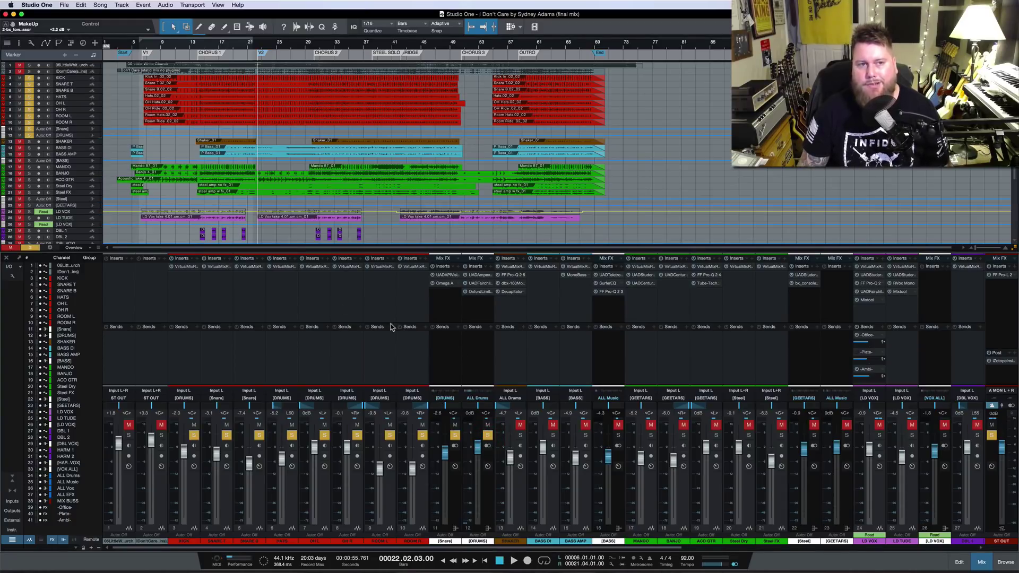
left_click(315, 46)
key("space")
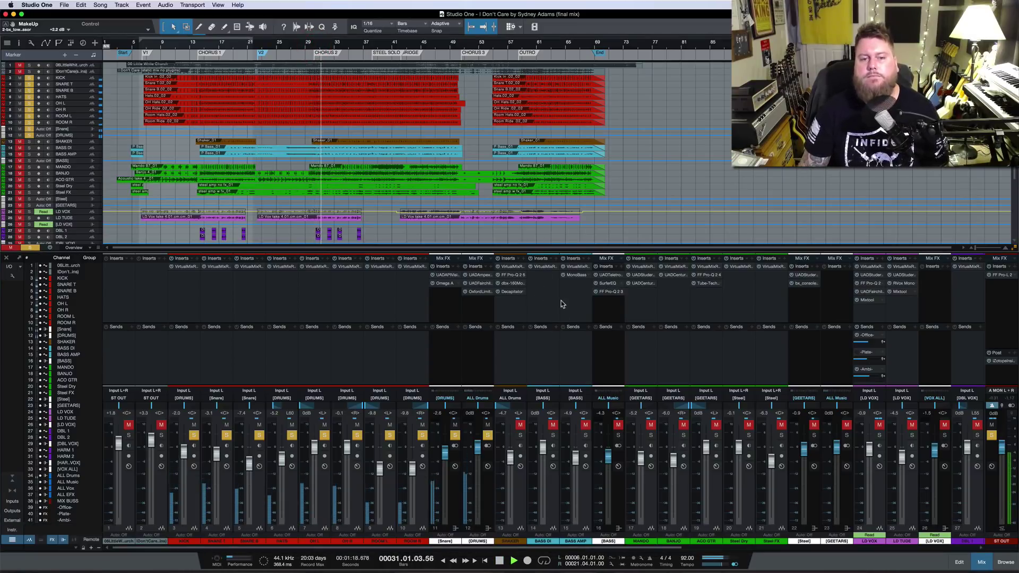
Stop playback, save the song, and switch off the UAD Fairchild 670 insert on the [DRUMS] bus.
key("space")
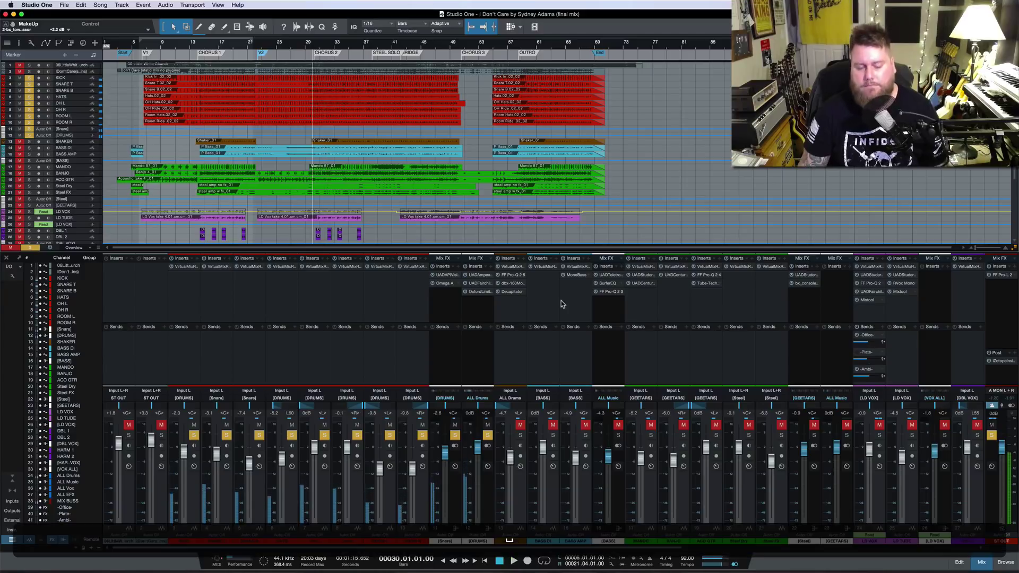
key("super+s")
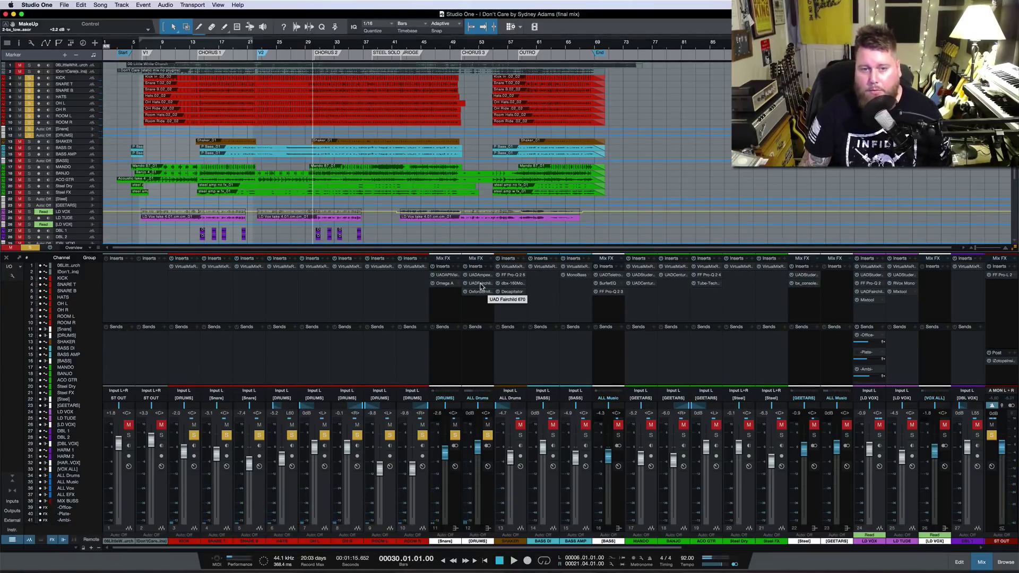
left_click(481, 284)
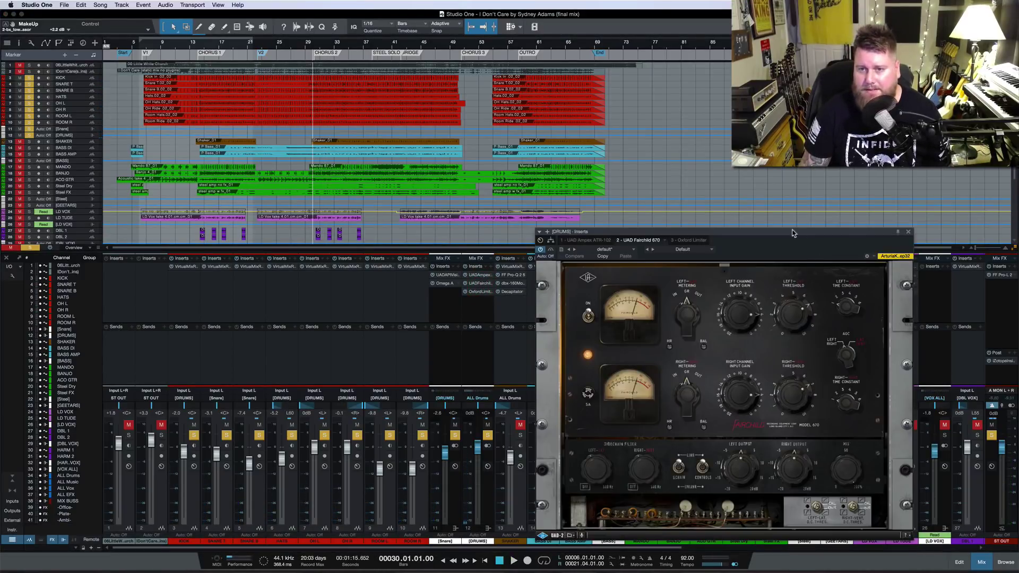
left_click_drag(791, 233, 797, 231)
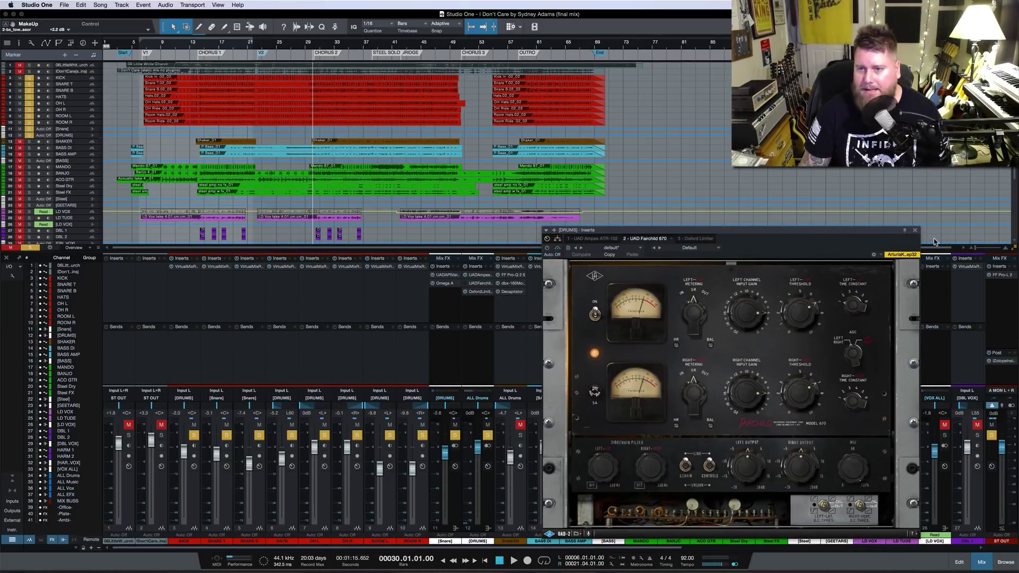
left_click(916, 232)
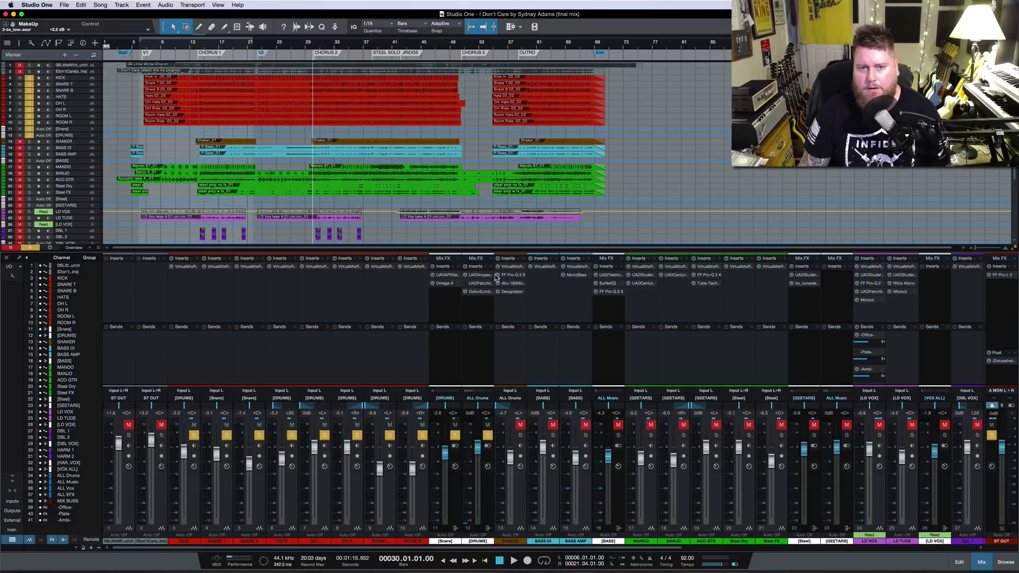
Add Plugin Alliance's bx_townhouse Buss Compressor to the [DRUMS] bus and place it between the UAD Fairchild 670 and the Oxford Limiter.
left_click(492, 267)
scroll(541, 369, "down", 5)
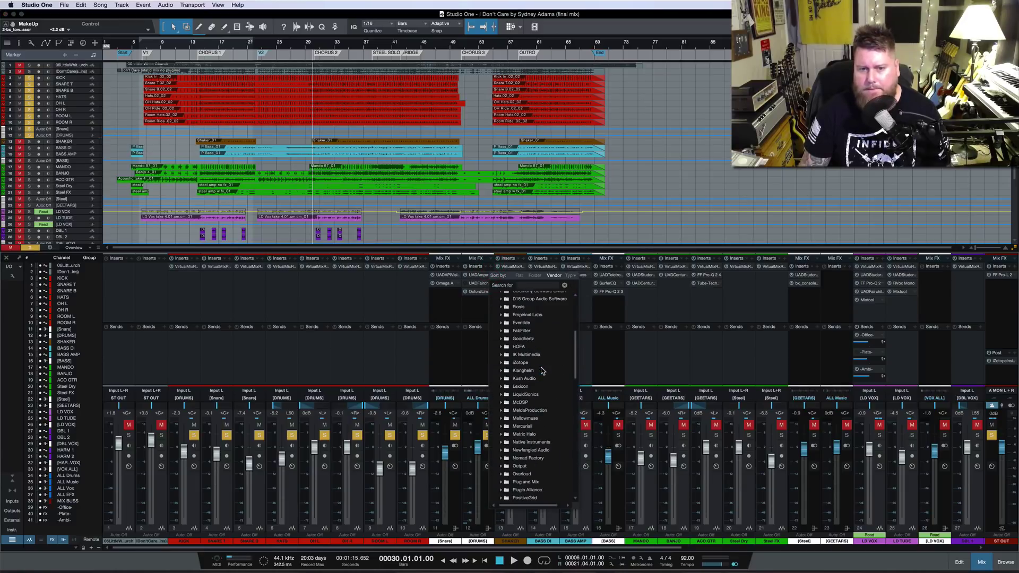
scroll(541, 371, "down", 3)
double_click(534, 371)
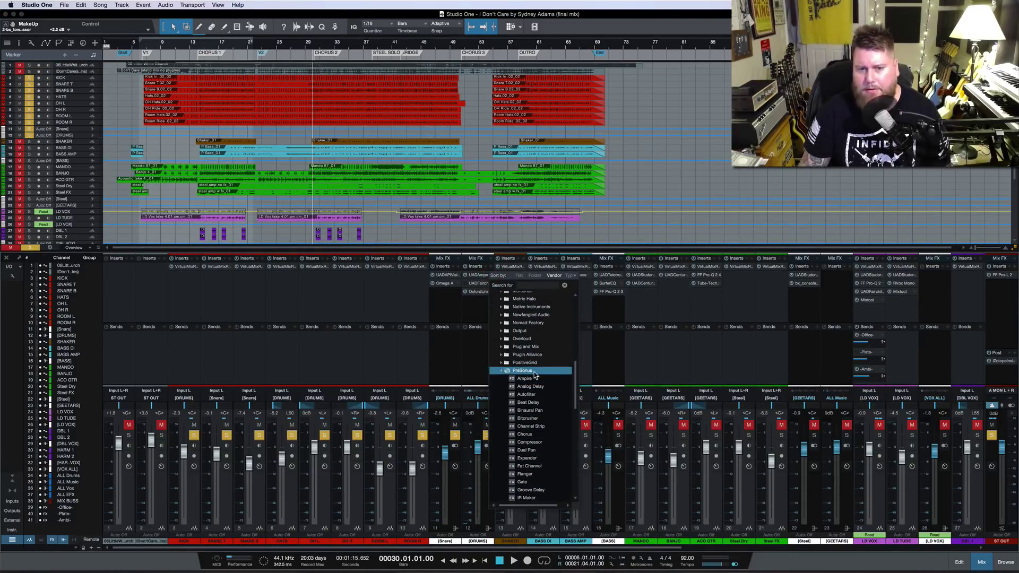
left_click(543, 356)
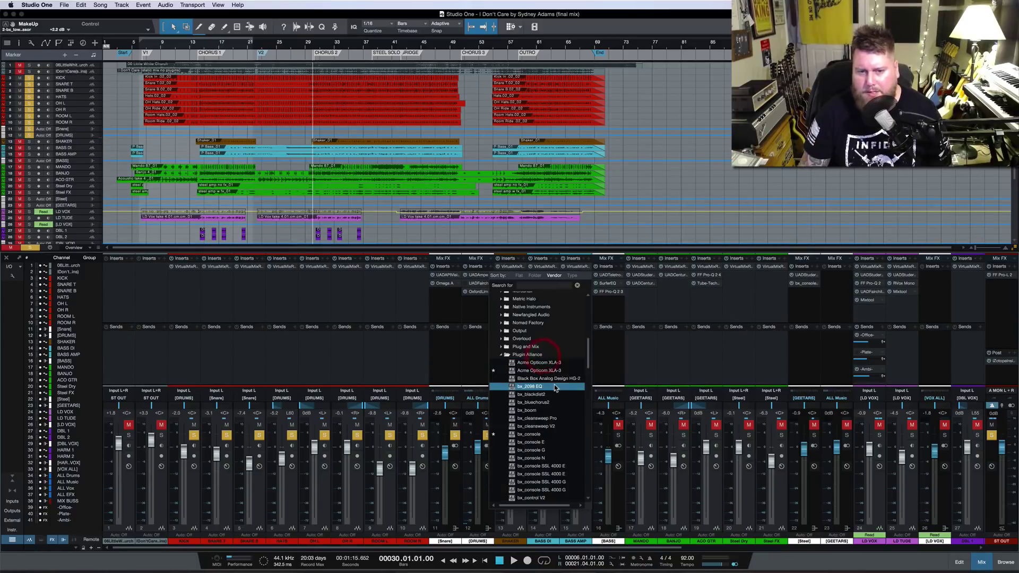
scroll(555, 385, "down", 5)
scroll(555, 388, "up", 2)
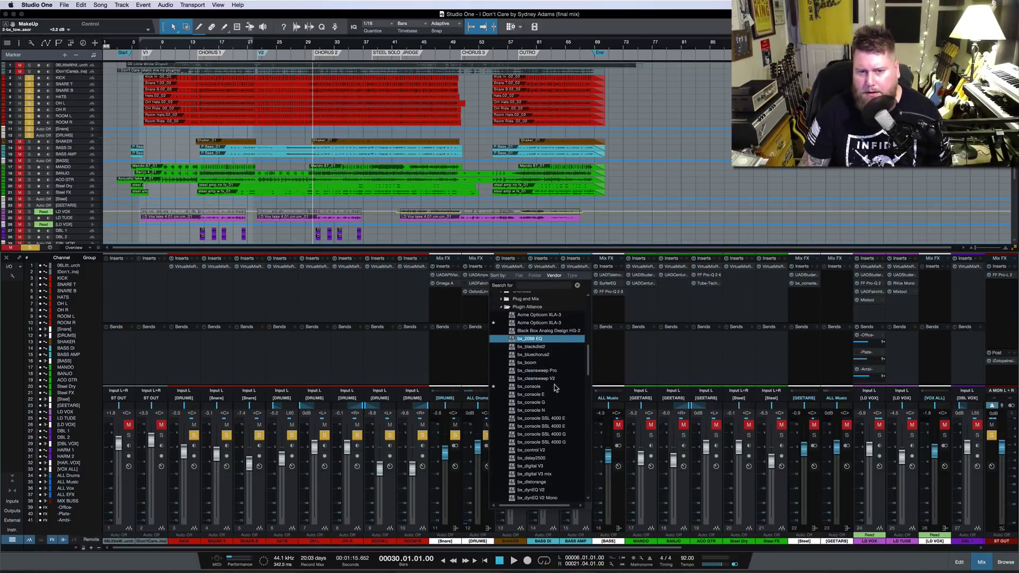
left_click(552, 370)
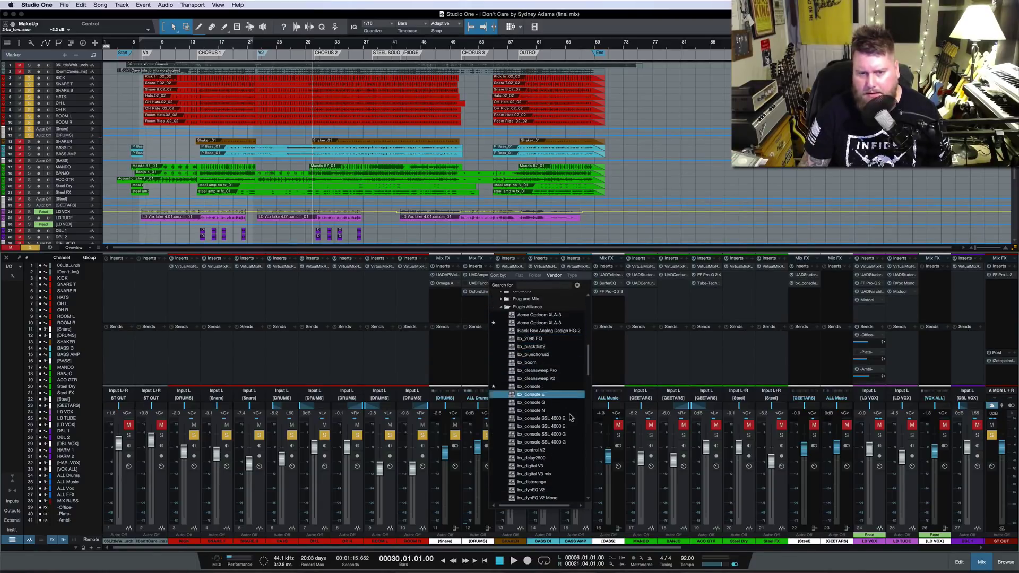
scroll(565, 371, "down", 3)
scroll(565, 372, "down", 10)
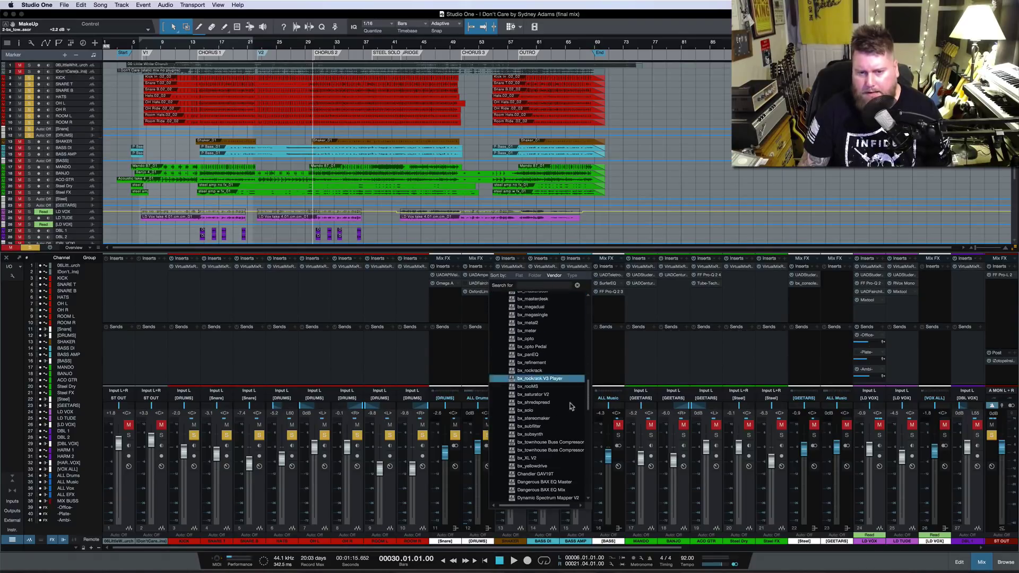
left_click(562, 444)
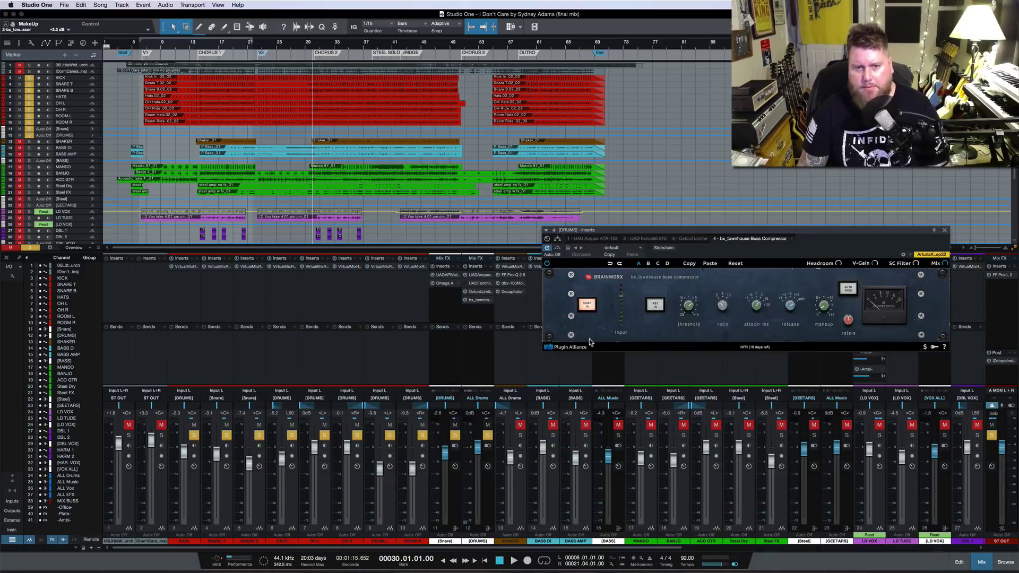
left_click_drag(780, 233, 730, 341)
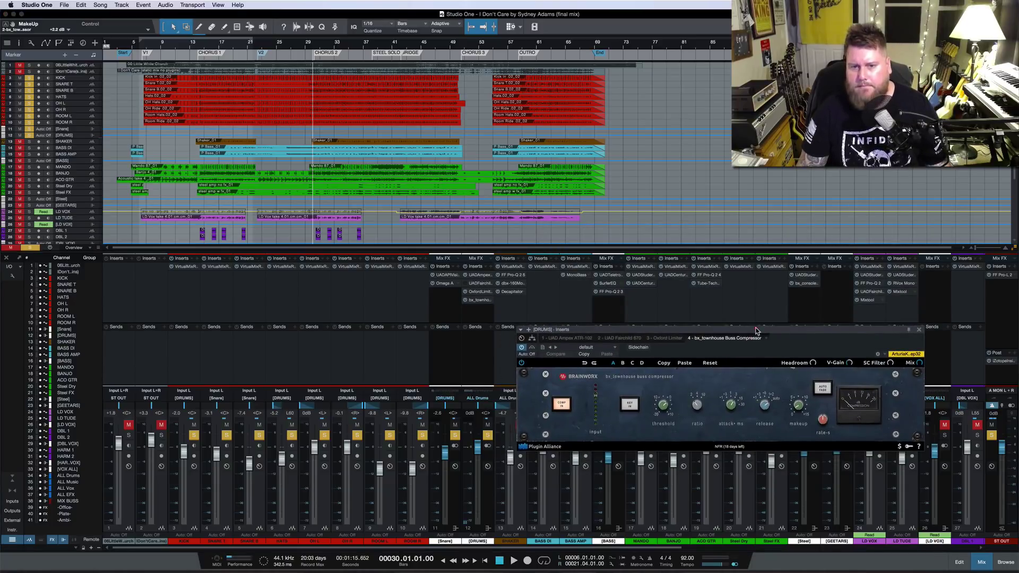
left_click_drag(441, 272, 478, 290)
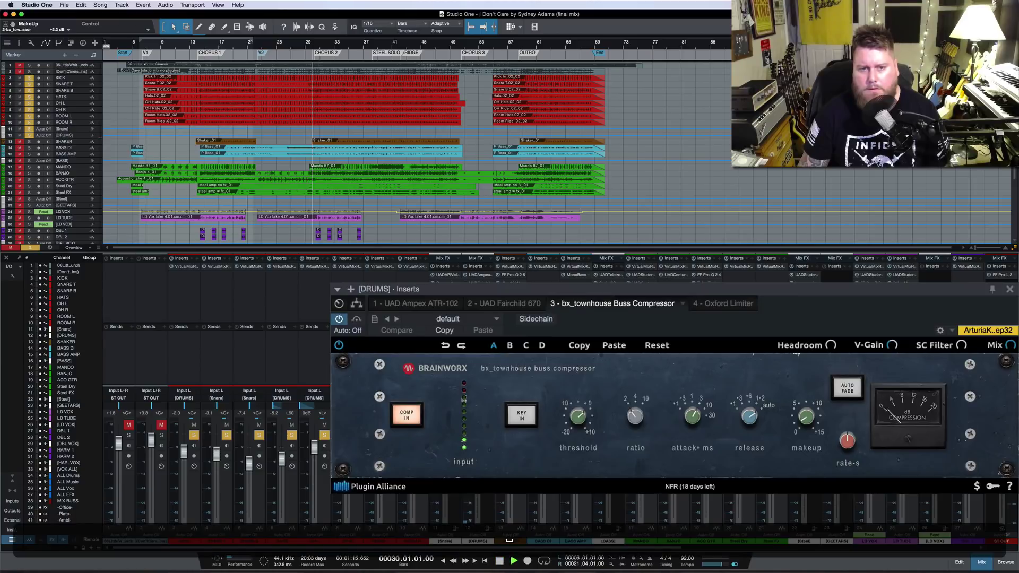
Play the soloed drums from Chorus 2 and set the compressor's makeup to about +2.1 dB and threshold to about -3.8 dB.
key("space")
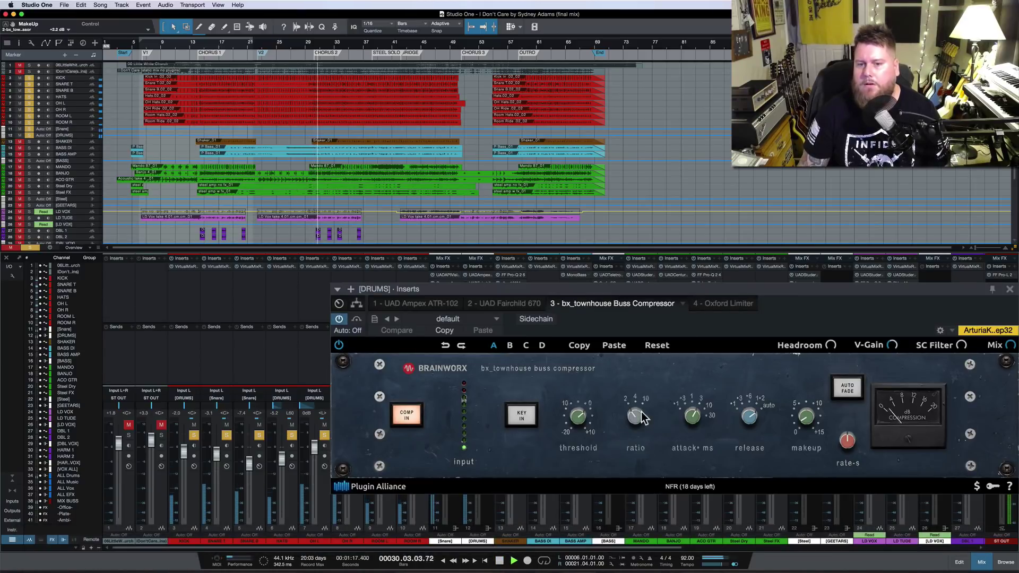
mouse_move(639, 413)
left_mouse_down()
mouse_move(641, 390)
mouse_move(642, 403)
left_mouse_up()
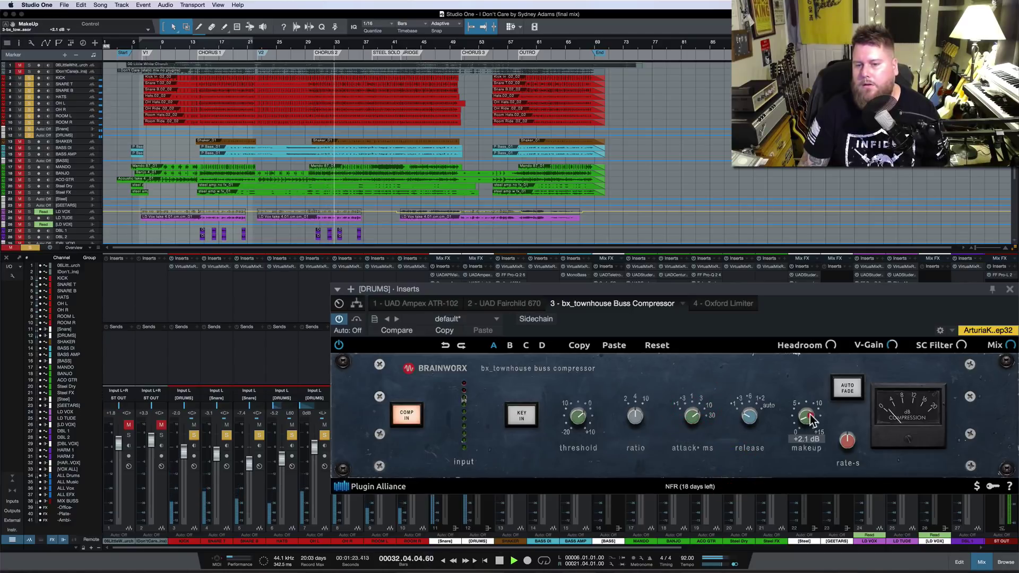
left_click_drag(810, 415, 810, 409)
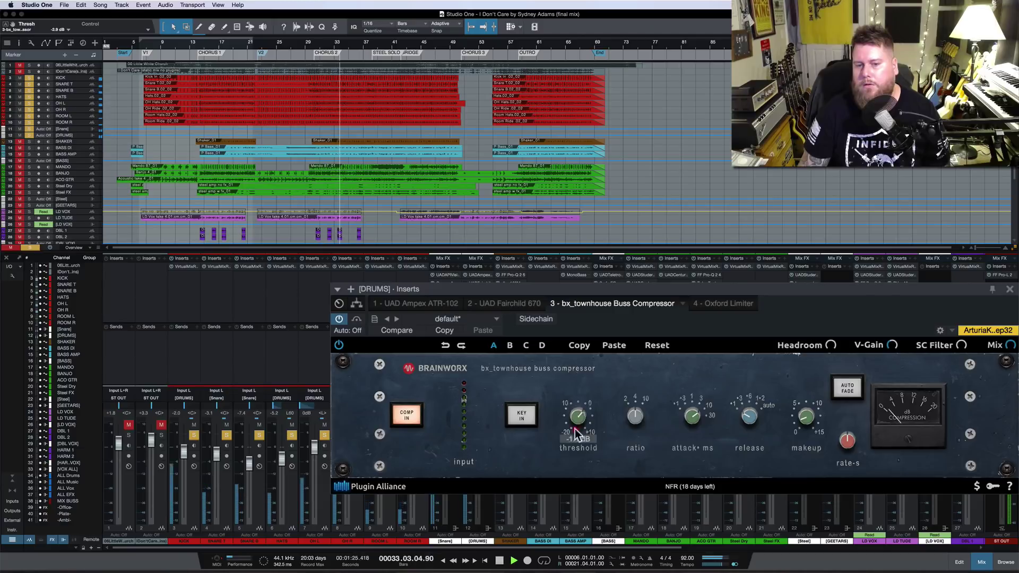
left_click_drag(575, 440, 575, 400)
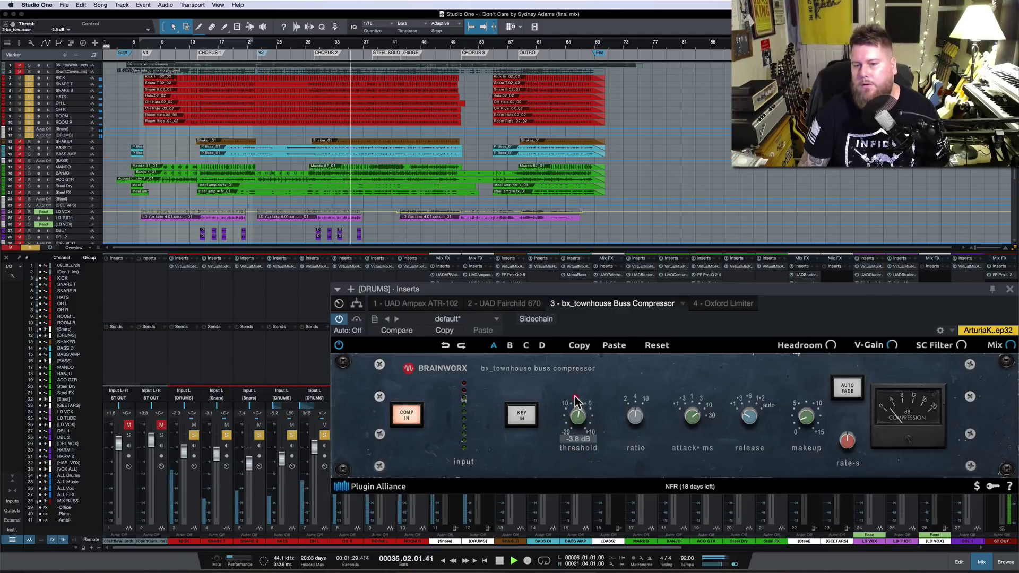
left_click_drag(577, 402, 582, 415)
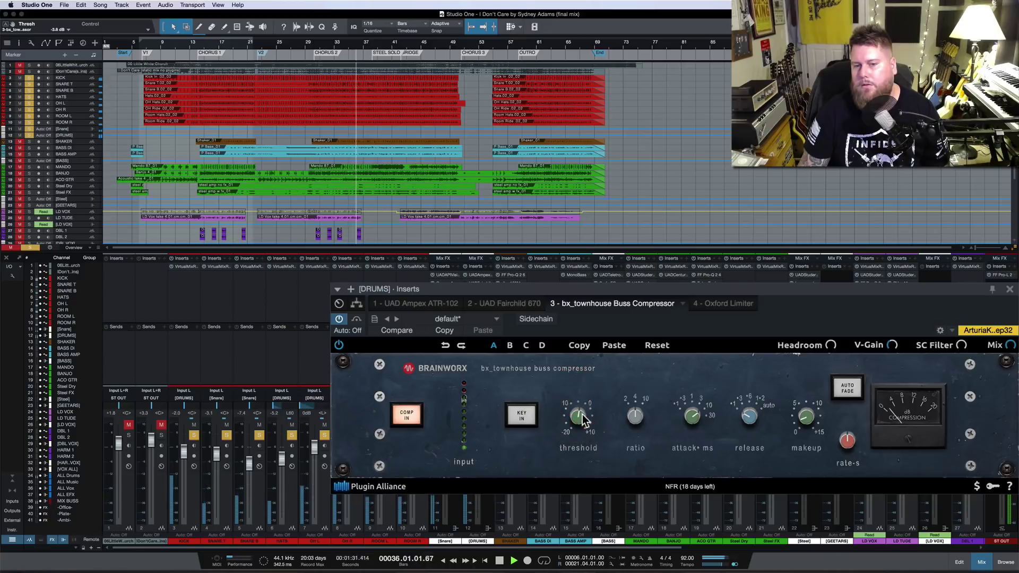
Compare the drum bus with Comp In off and on during playback, leave it engaged, and stop playback.
left_click(406, 415)
left_click(408, 415)
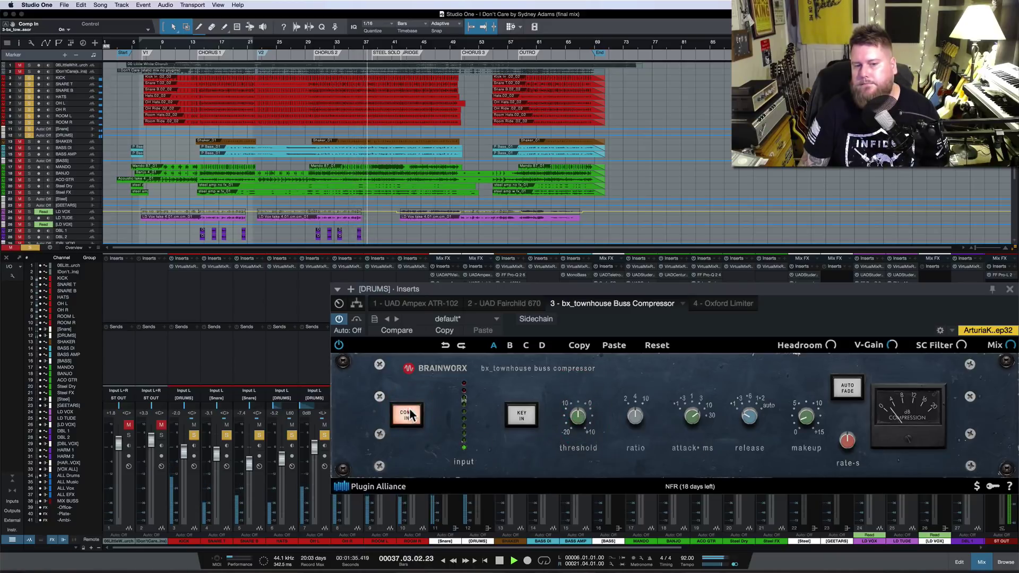
left_click(409, 416)
left_click(408, 416)
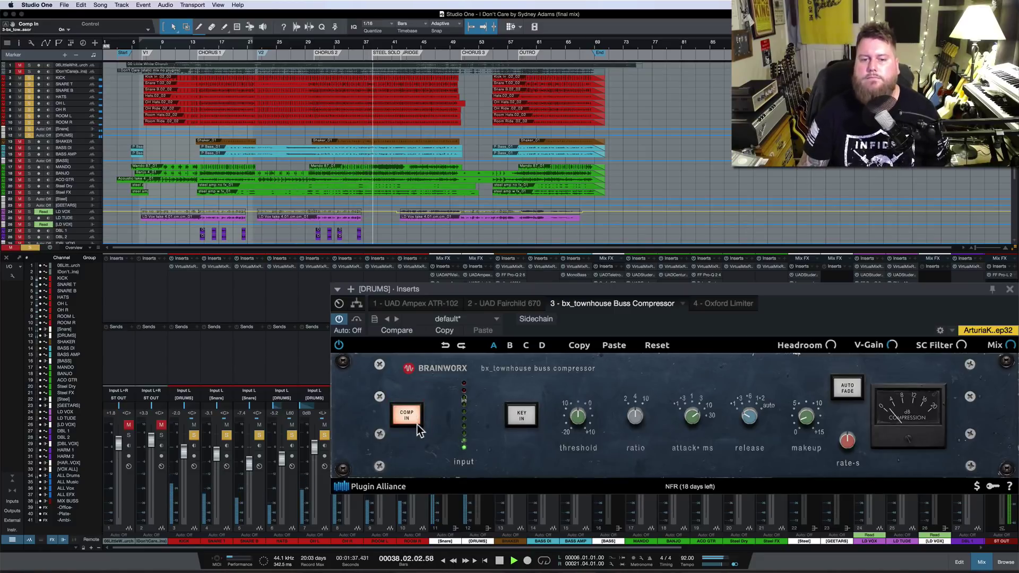
left_click(412, 413)
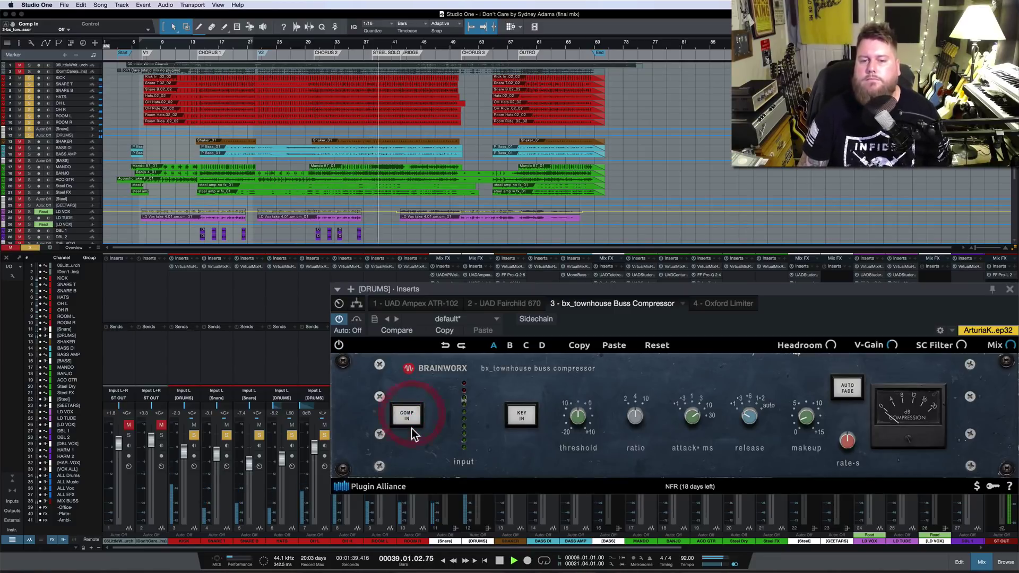
left_click(410, 417)
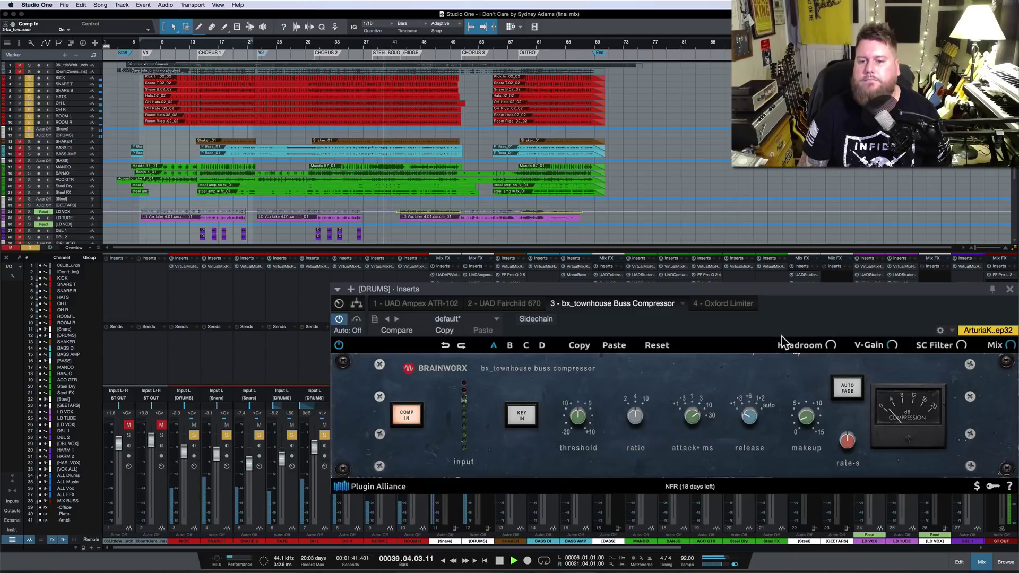
key("space")
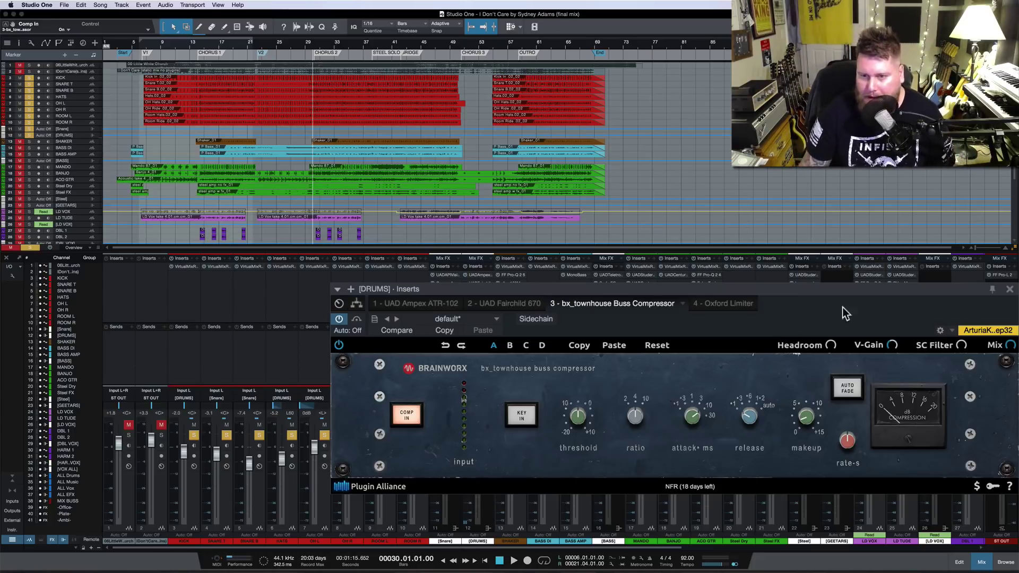
Try the [DRUMS] compressor's SC Filter at 80 Hz and 112 Hz, and return it to Off.
left_click_drag(881, 289, 881, 282)
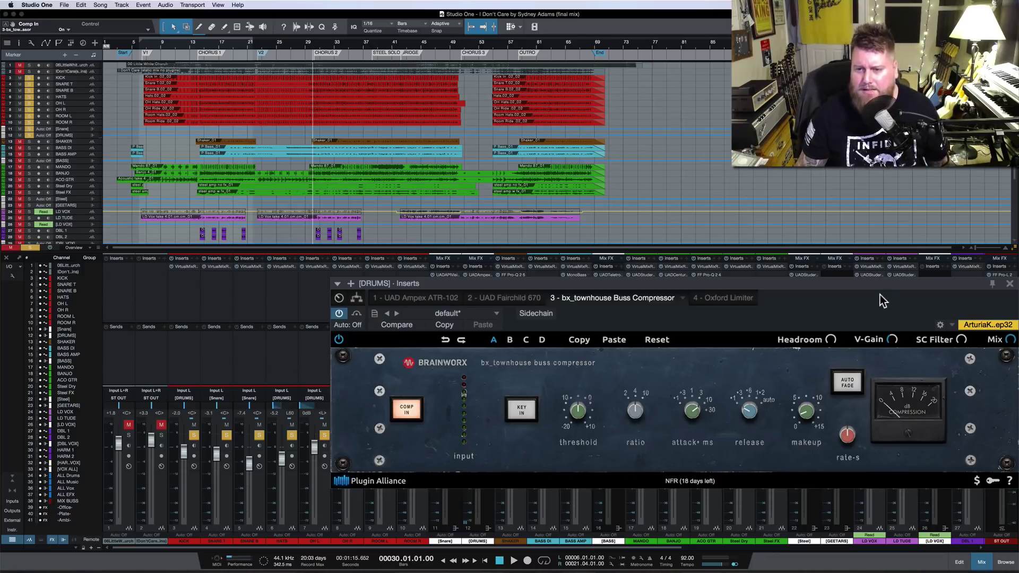
mouse_move(893, 340)
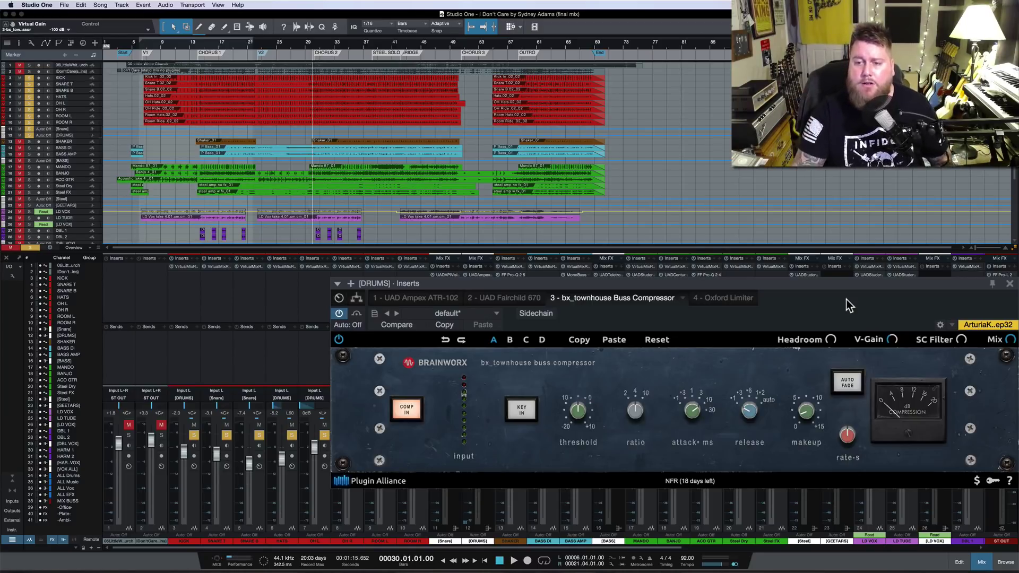
left_click(961, 339)
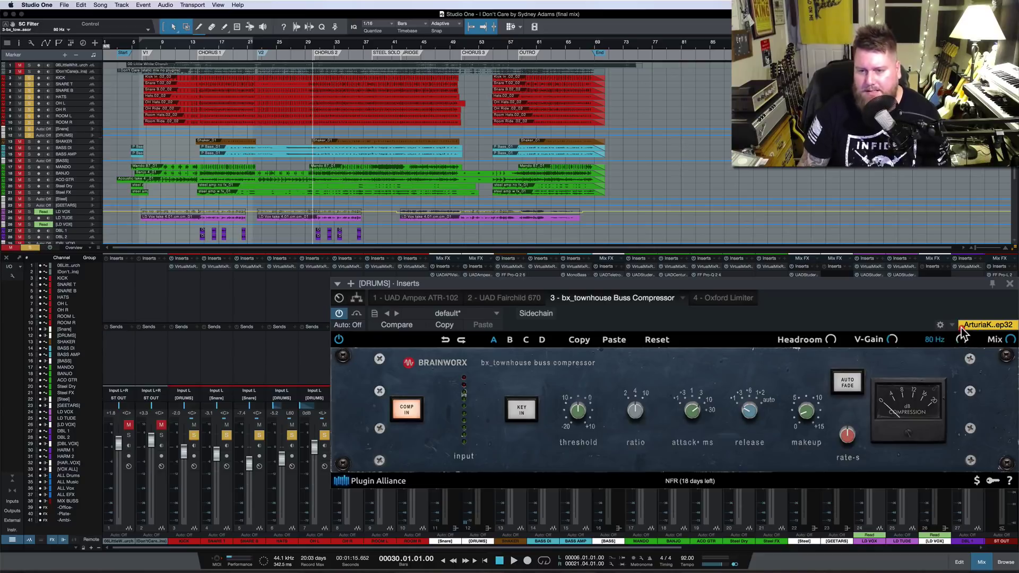
mouse_move(961, 327)
left_mouse_down()
mouse_move(963, 313)
mouse_move(964, 340)
left_mouse_up()
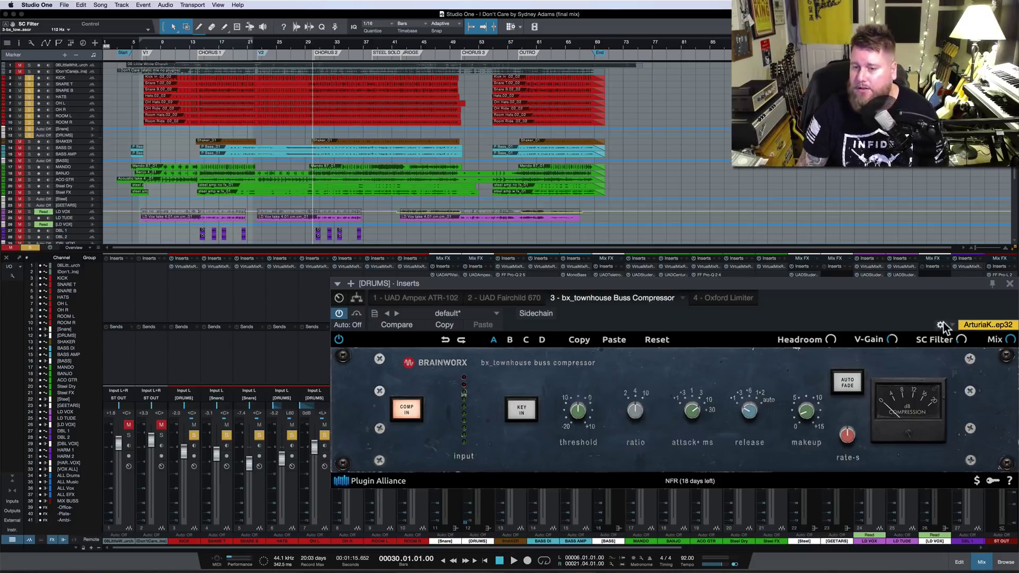
left_click_drag(960, 339, 957, 396)
scroll(962, 348, "down", 2)
left_click_drag(964, 344, 961, 368)
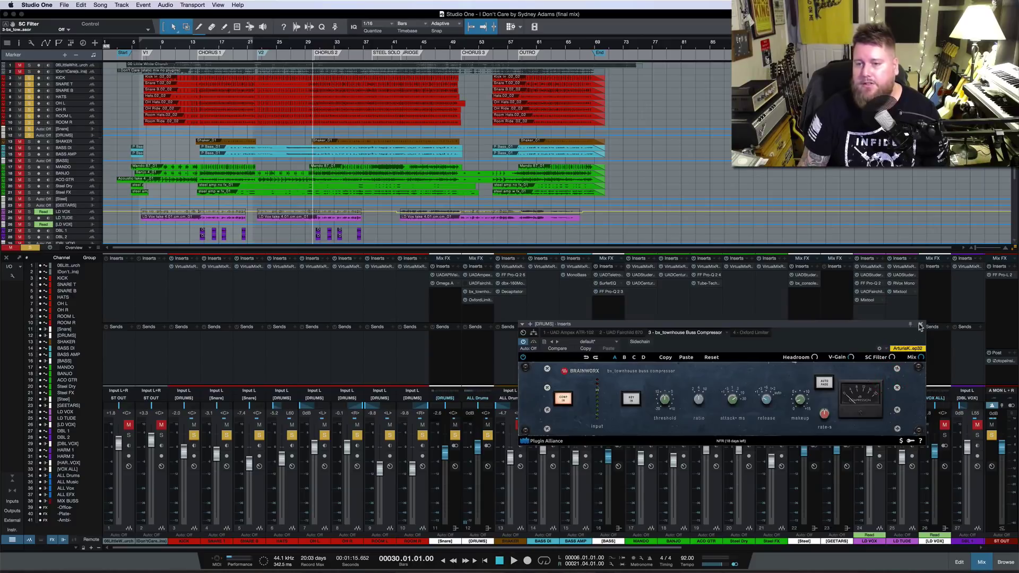
Close the [DRUMS] compressor, open the bx_townhouse Buss Compressor on the MIX BUSS, and shift its window down.
left_click(921, 326)
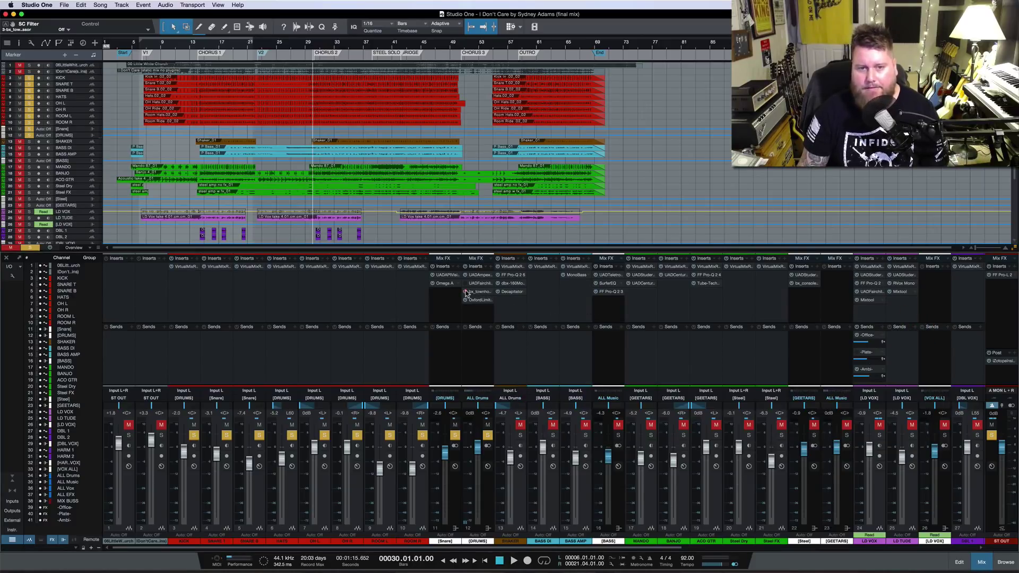
scroll(566, 306, "right", 2)
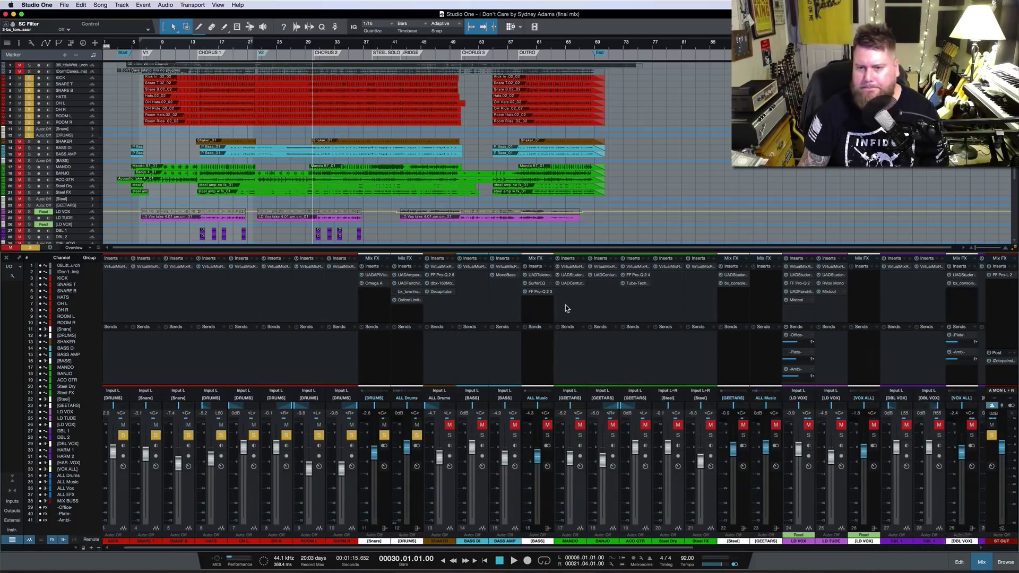
scroll(565, 305, "right", 12)
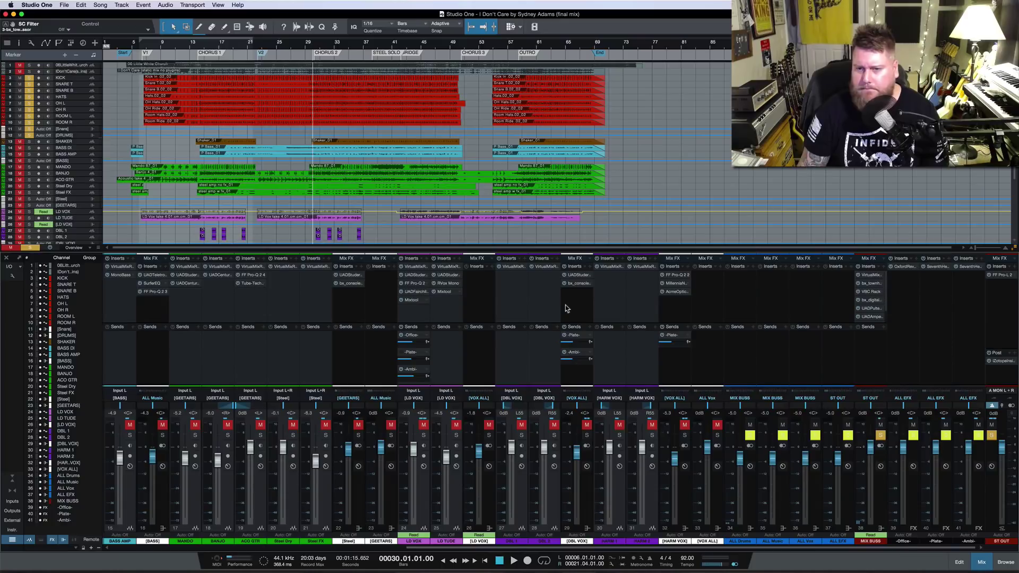
left_click(873, 284)
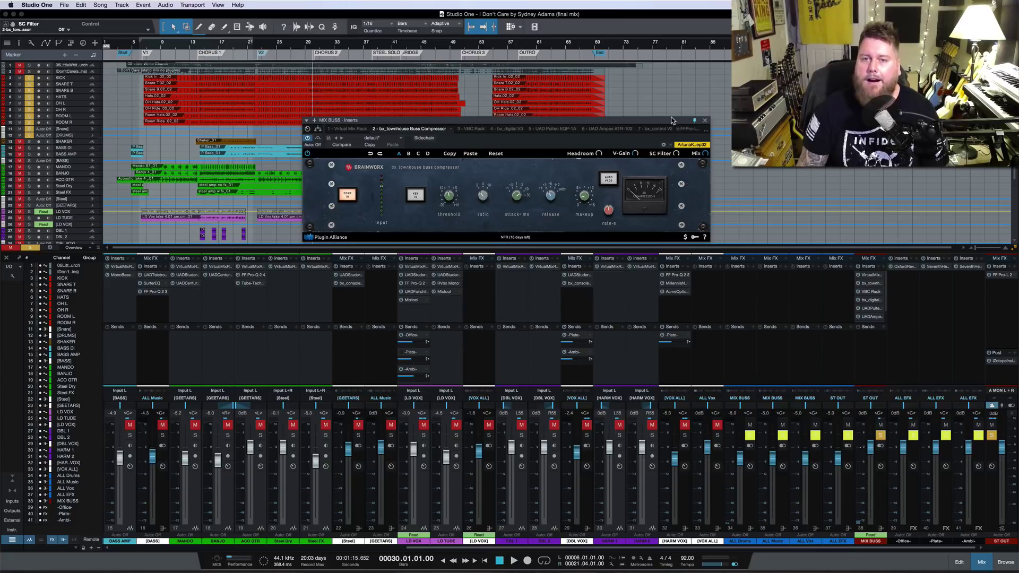
left_click_drag(672, 121, 673, 179)
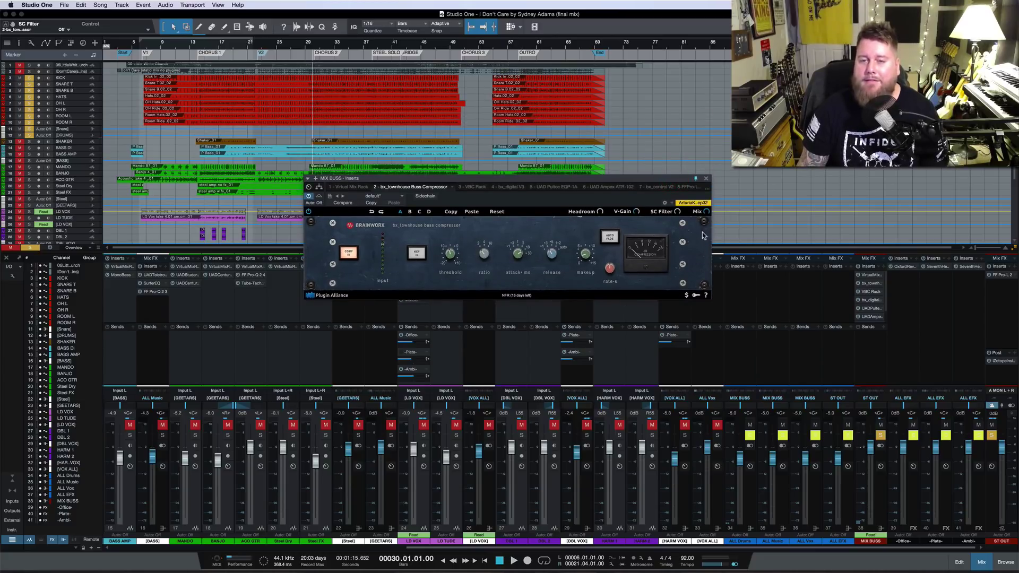